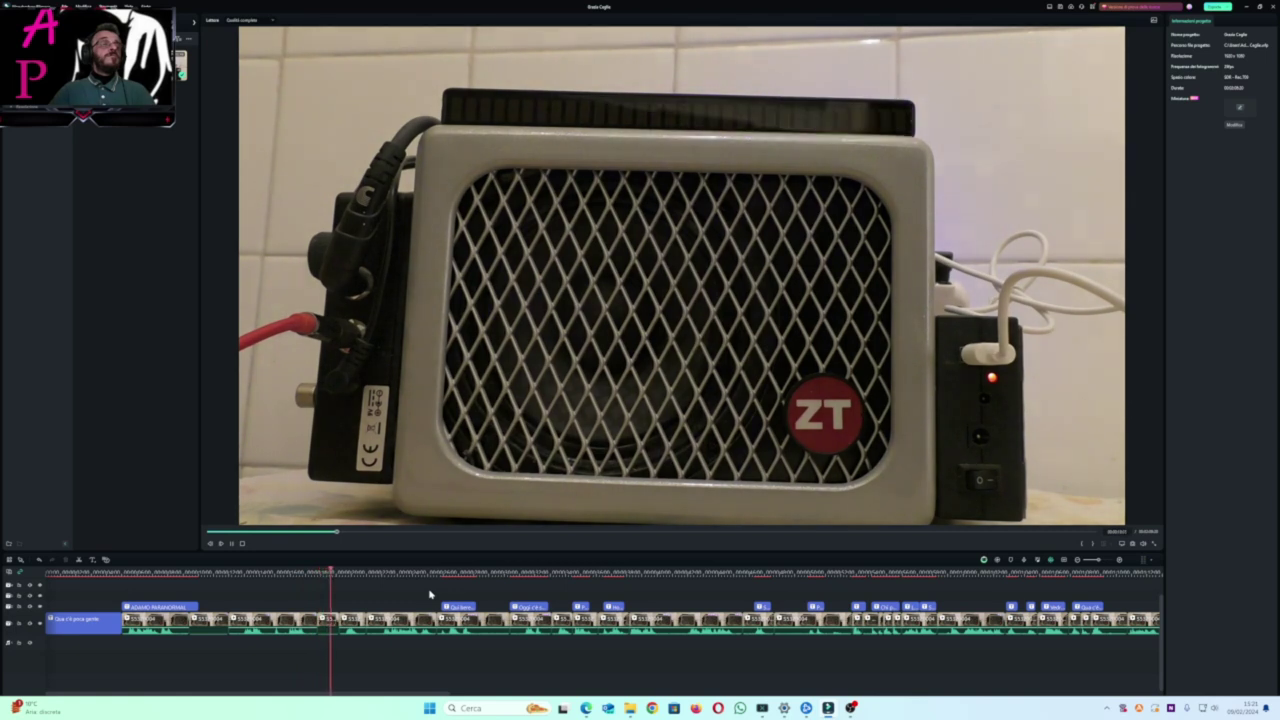
Play back the passages captioned "Qui bere parlato" and "Oggi c'è solo" to check the captions against the audio.
left_click(1120, 561)
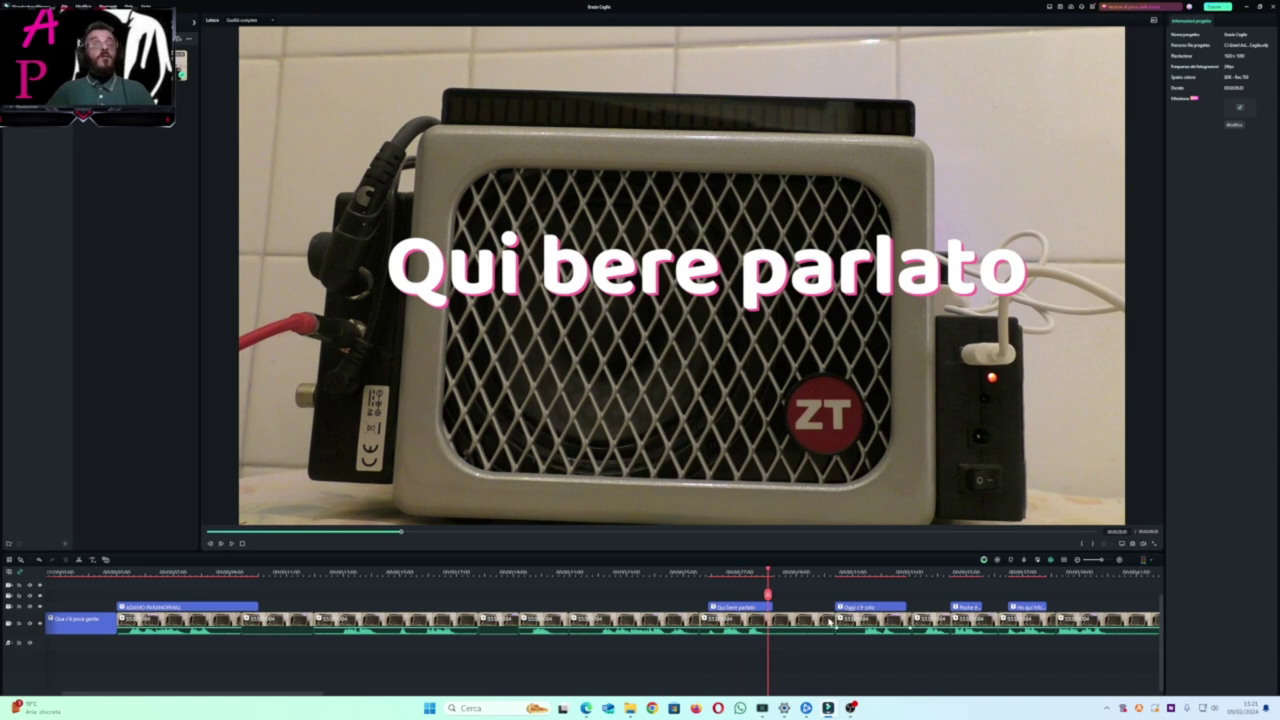
left_click(709, 572)
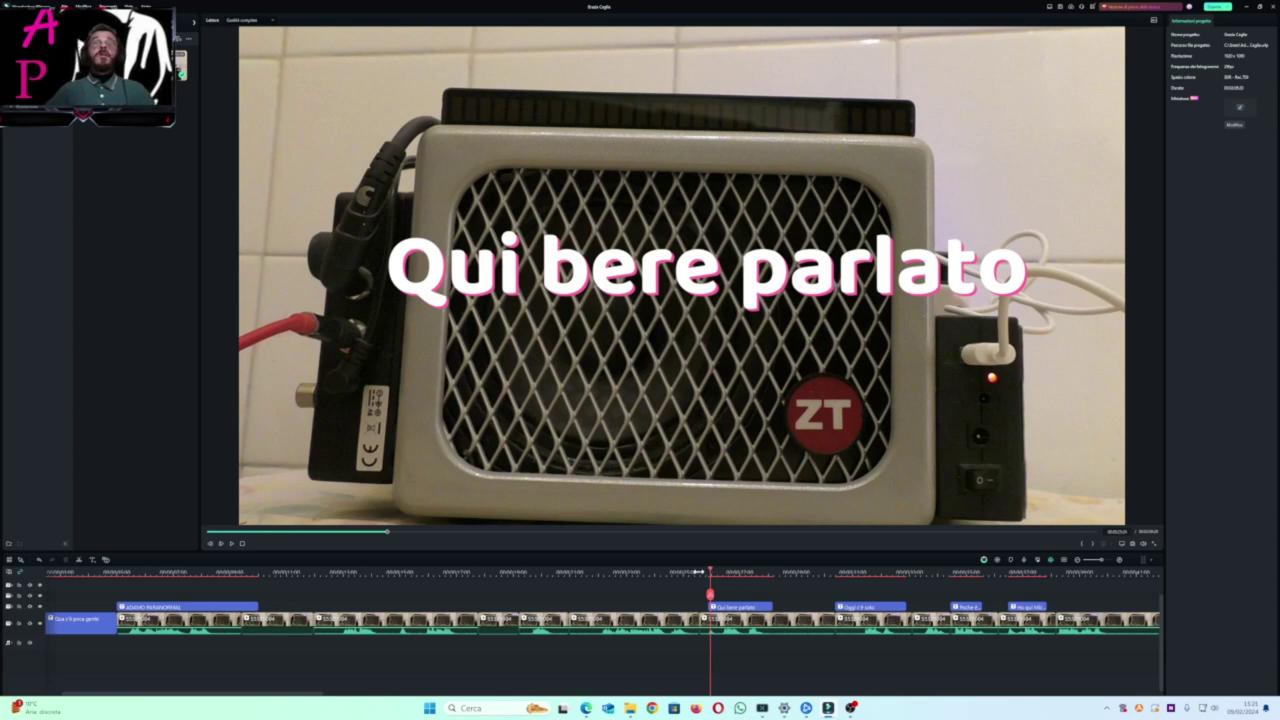
key("space")
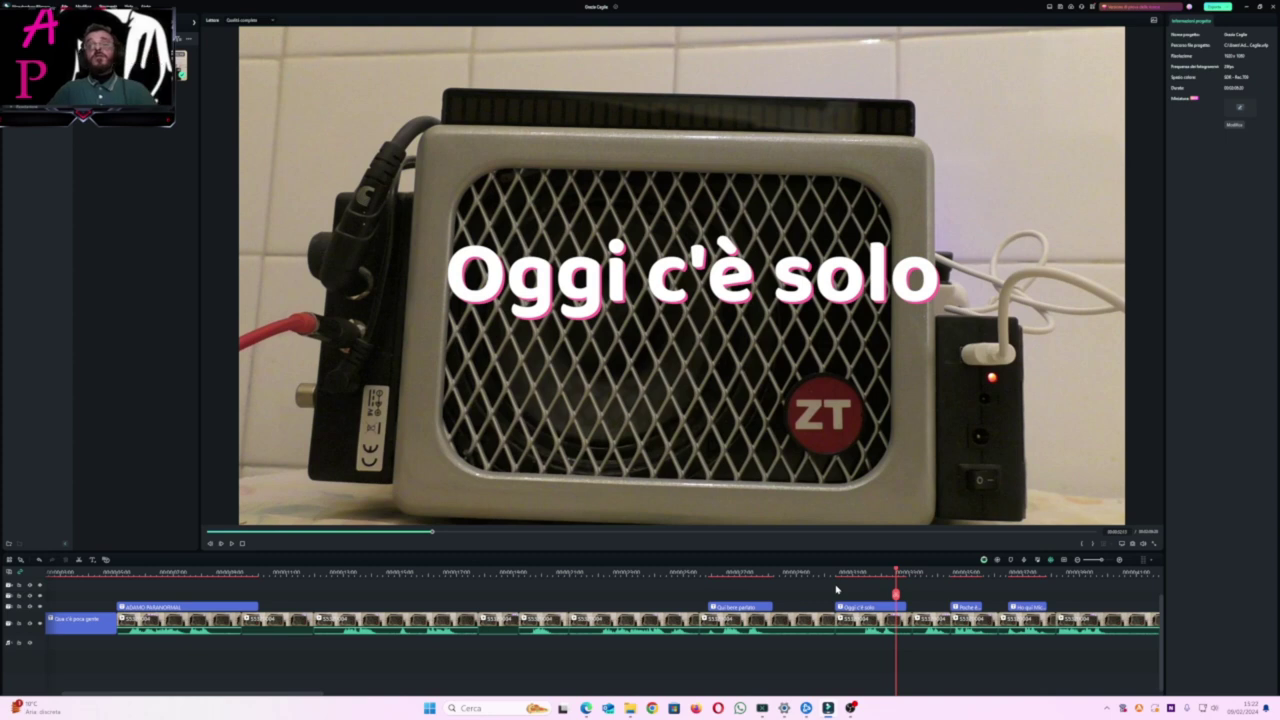
left_click_drag(896, 594, 922, 592)
key("space")
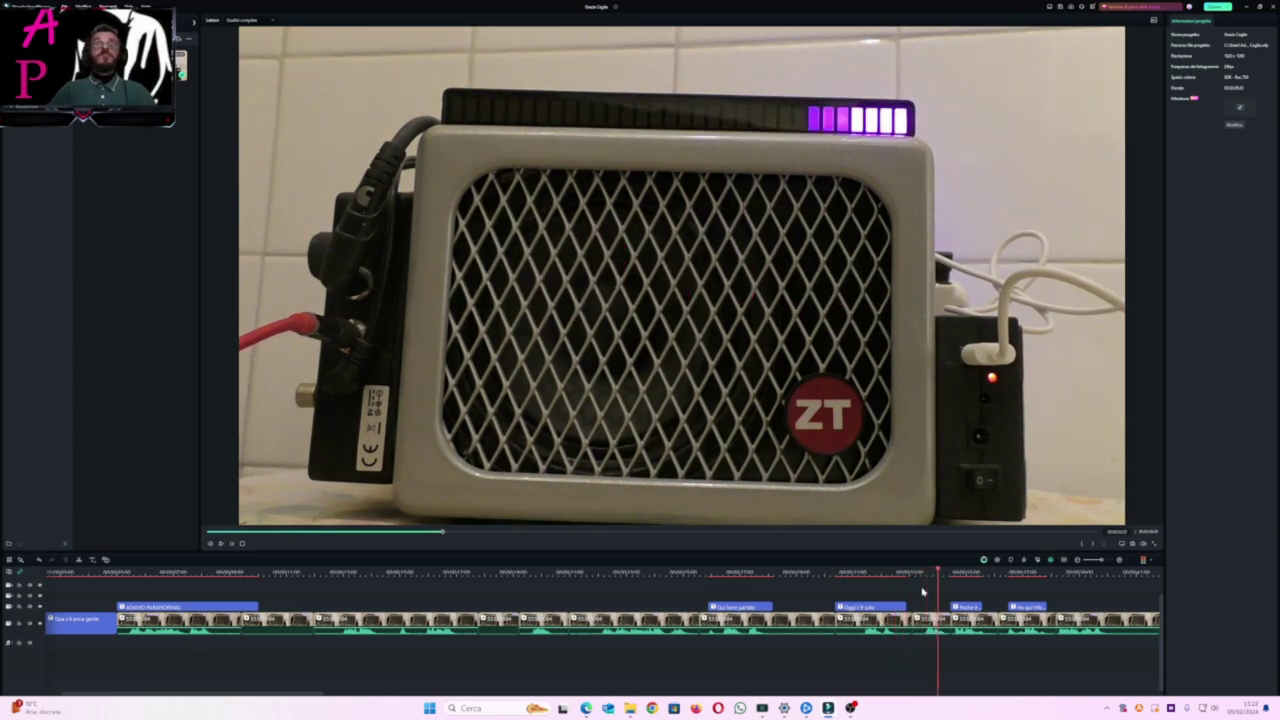
key("space")
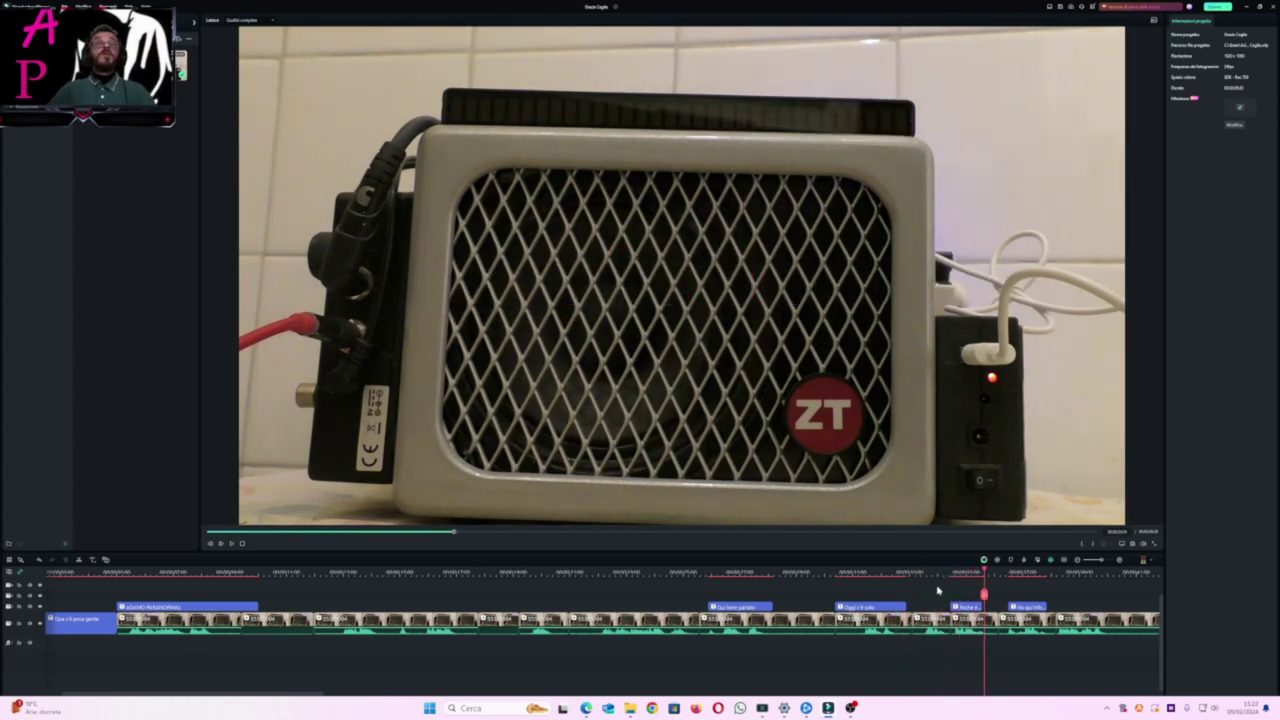
Delete the short video segment between the "Oggi c'è solo" and "Poche è sordo" captions, closing the gap.
left_click(949, 571)
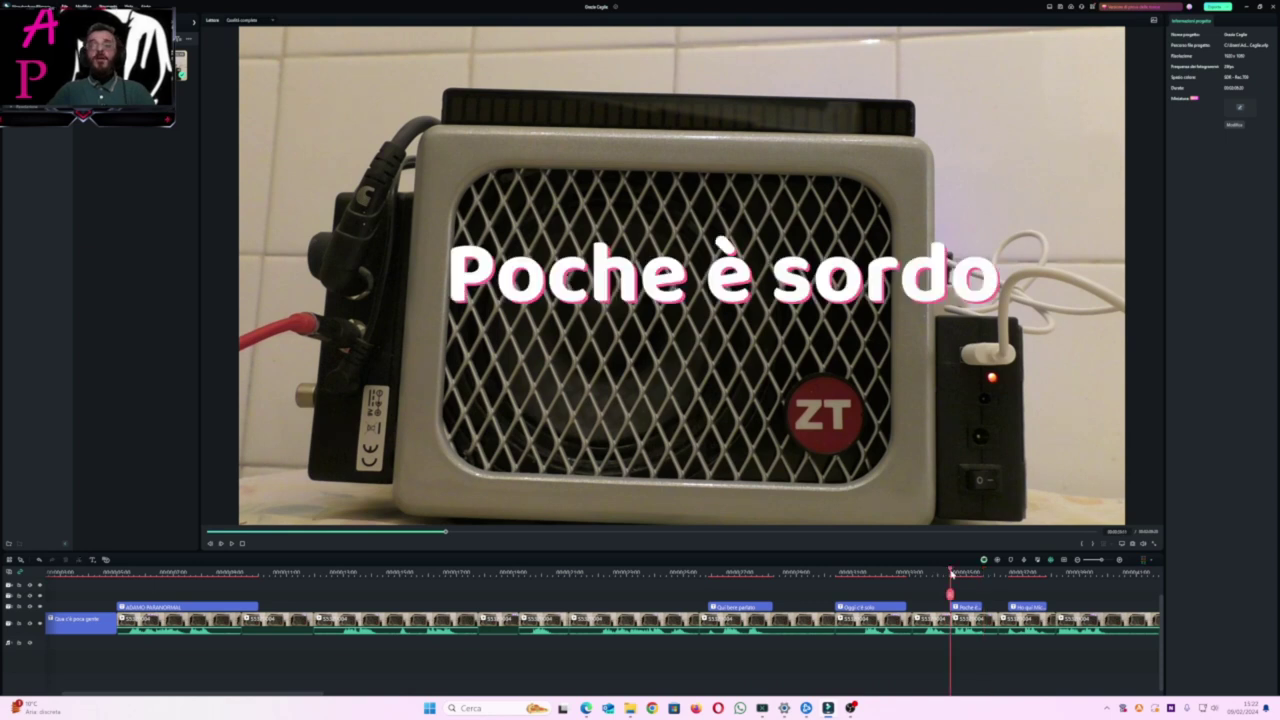
left_click(1121, 563)
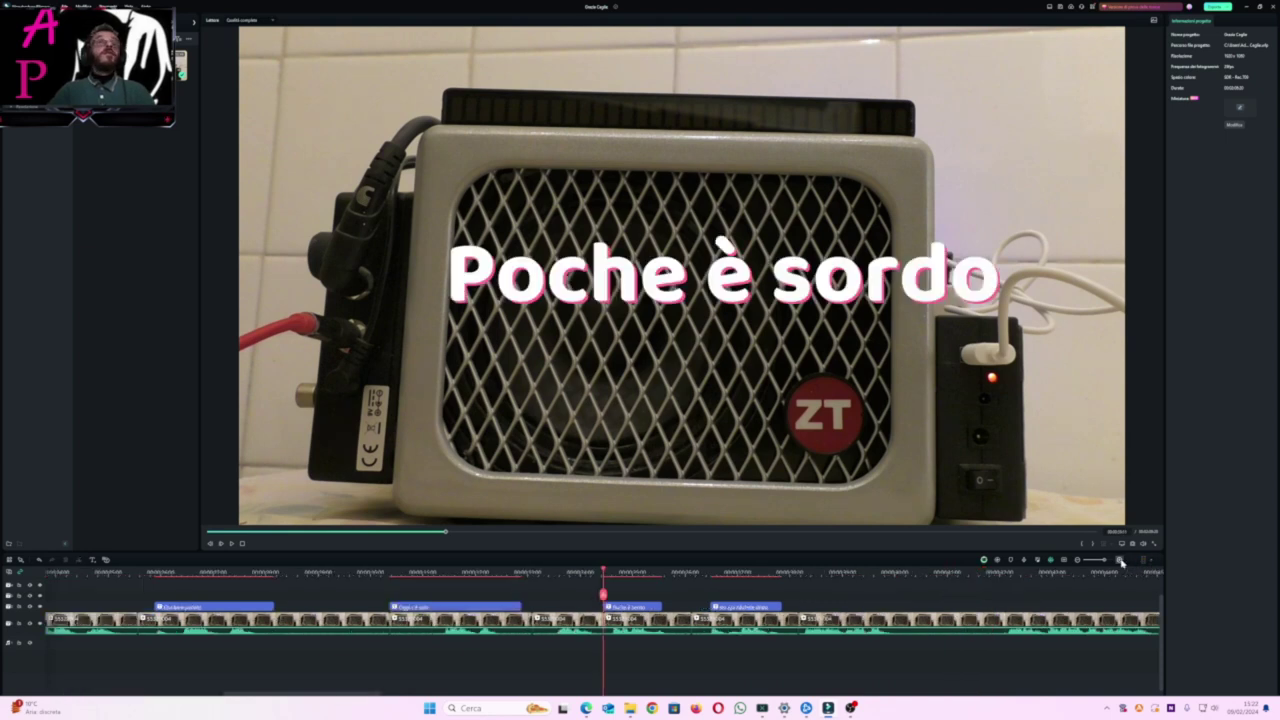
left_click(1121, 563)
left_click_drag(603, 596, 703, 601)
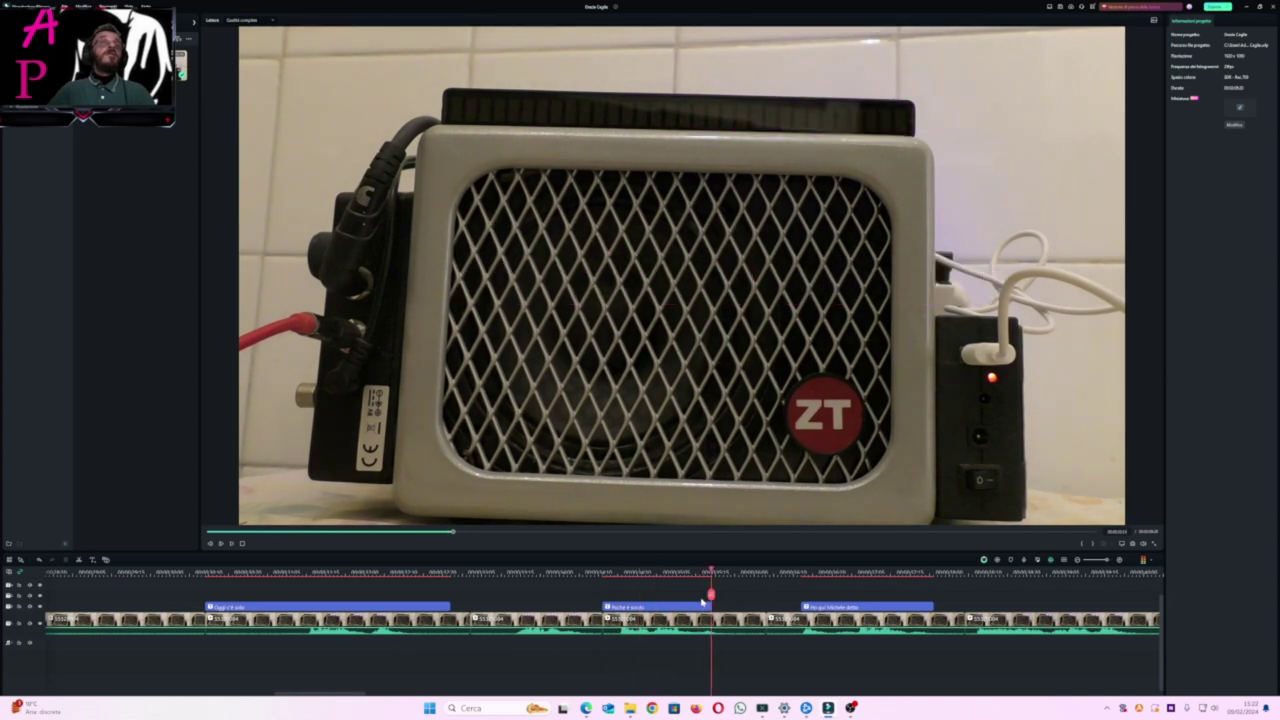
left_click(543, 621)
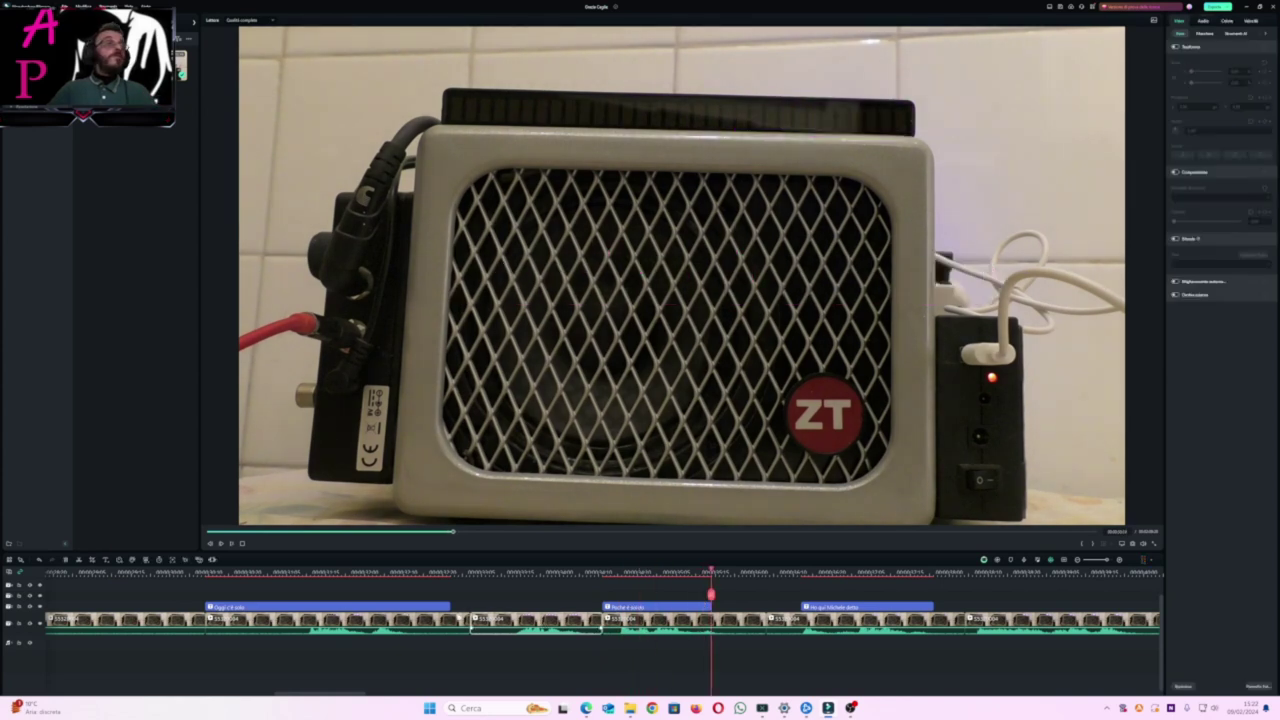
left_click(64, 562)
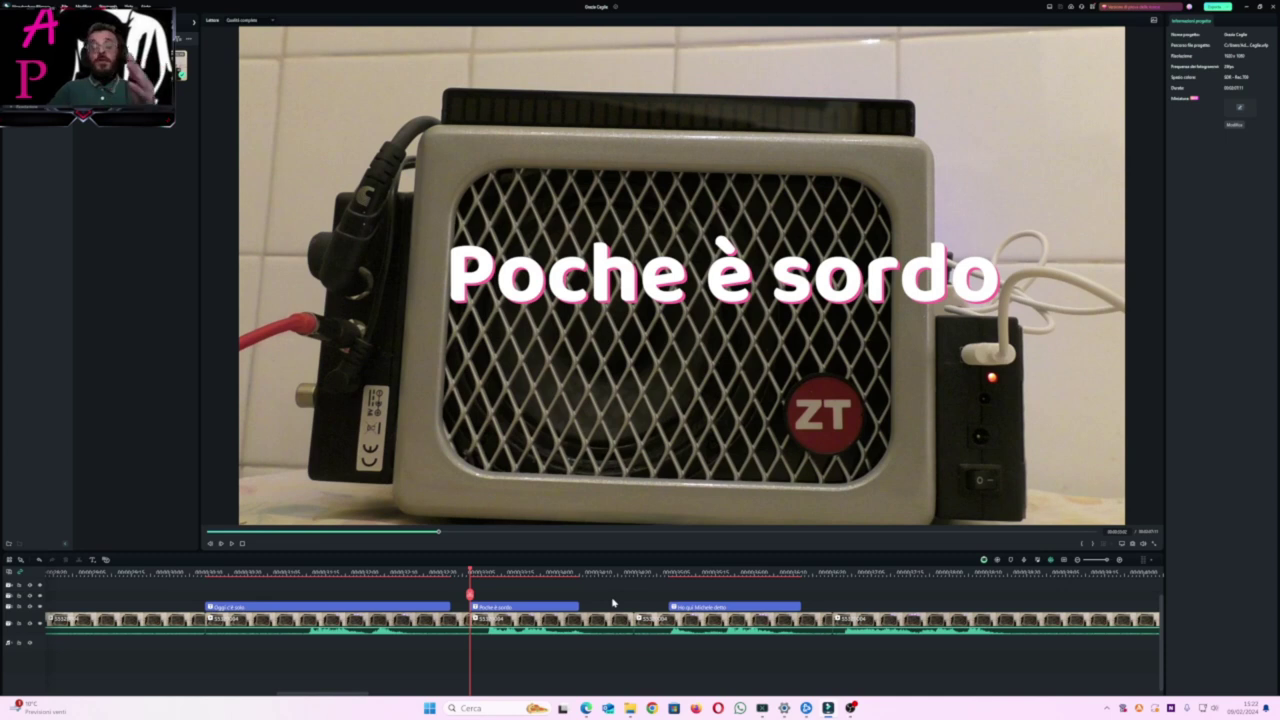
Play back the "Poche è sordo" passage and replay the caption that follows it.
key("space")
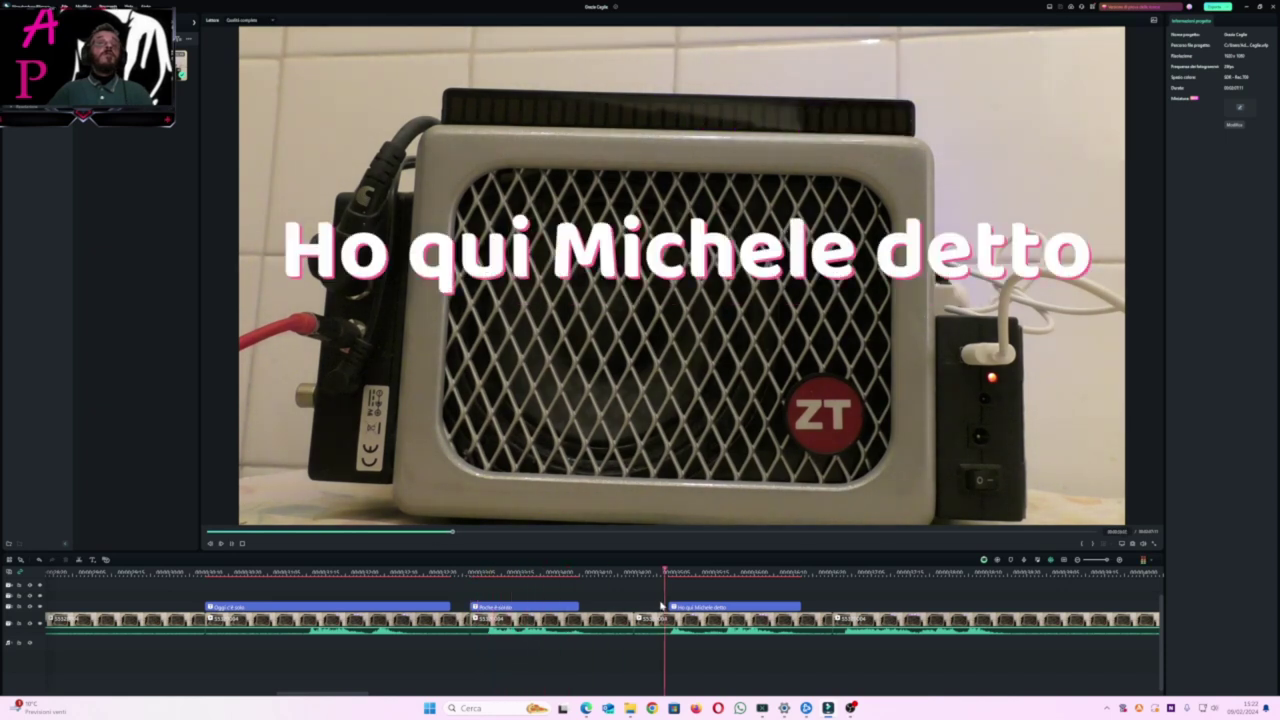
key("space")
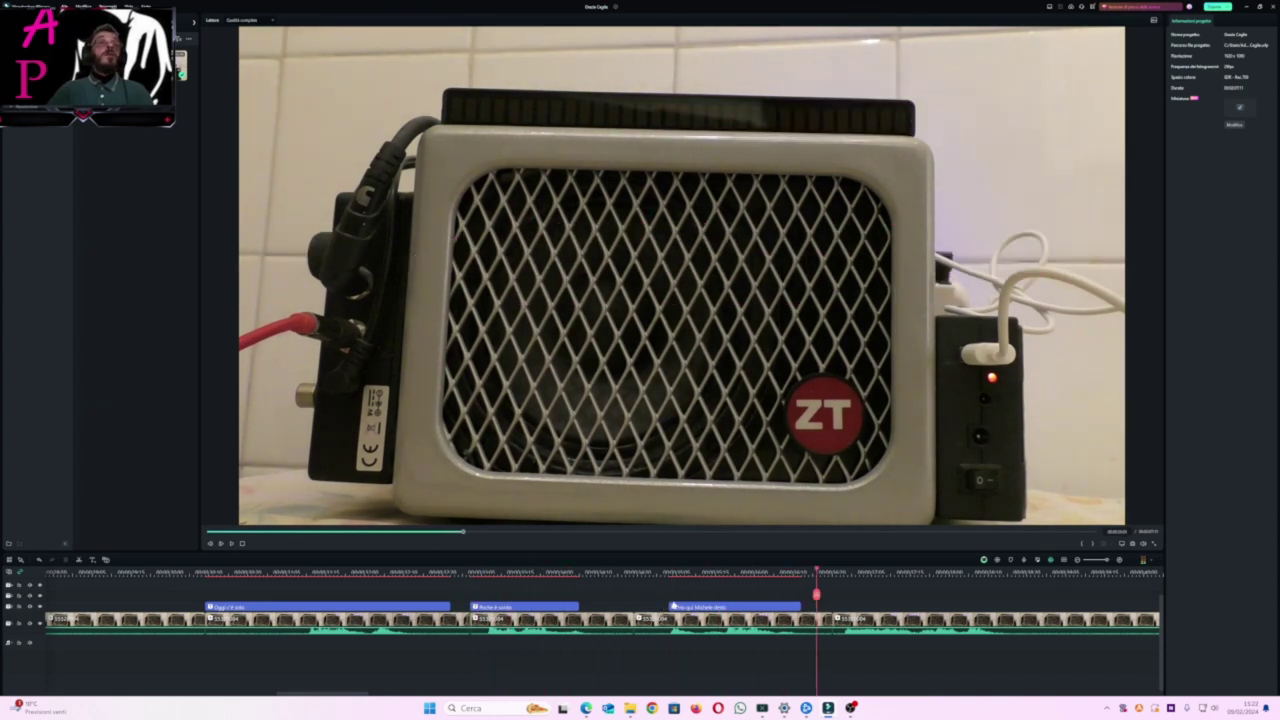
left_click(663, 572)
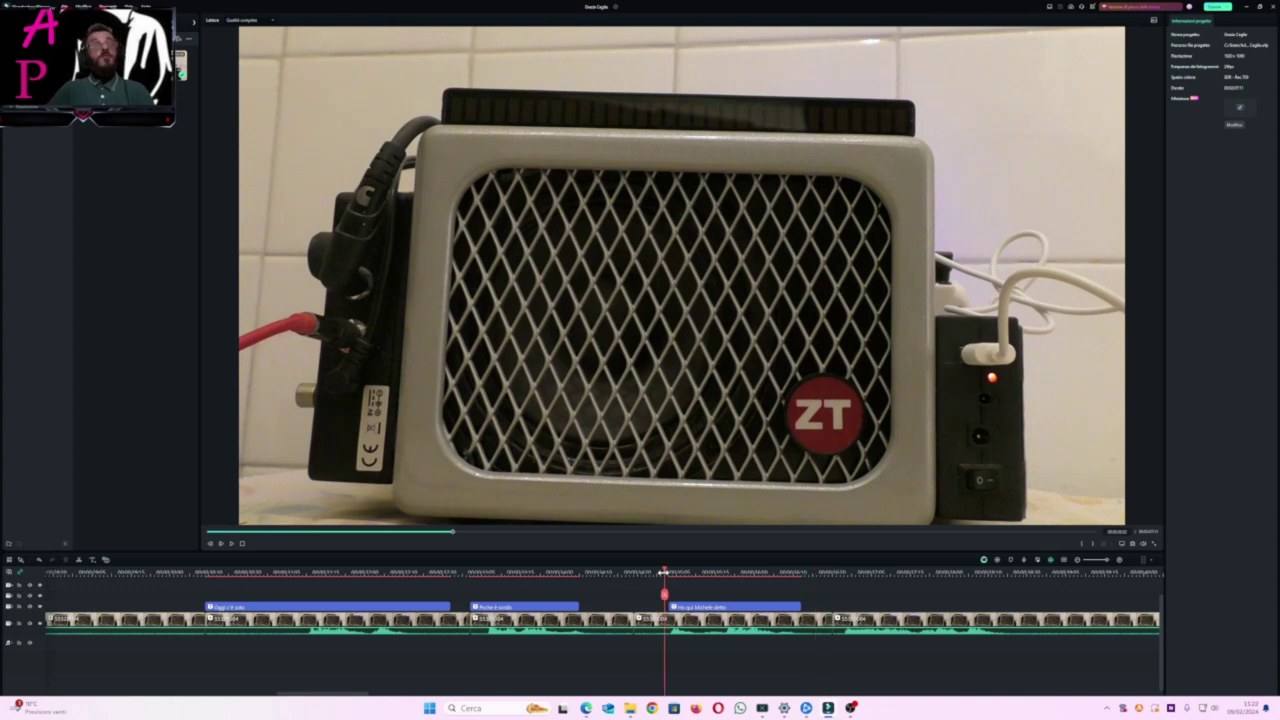
key("space")
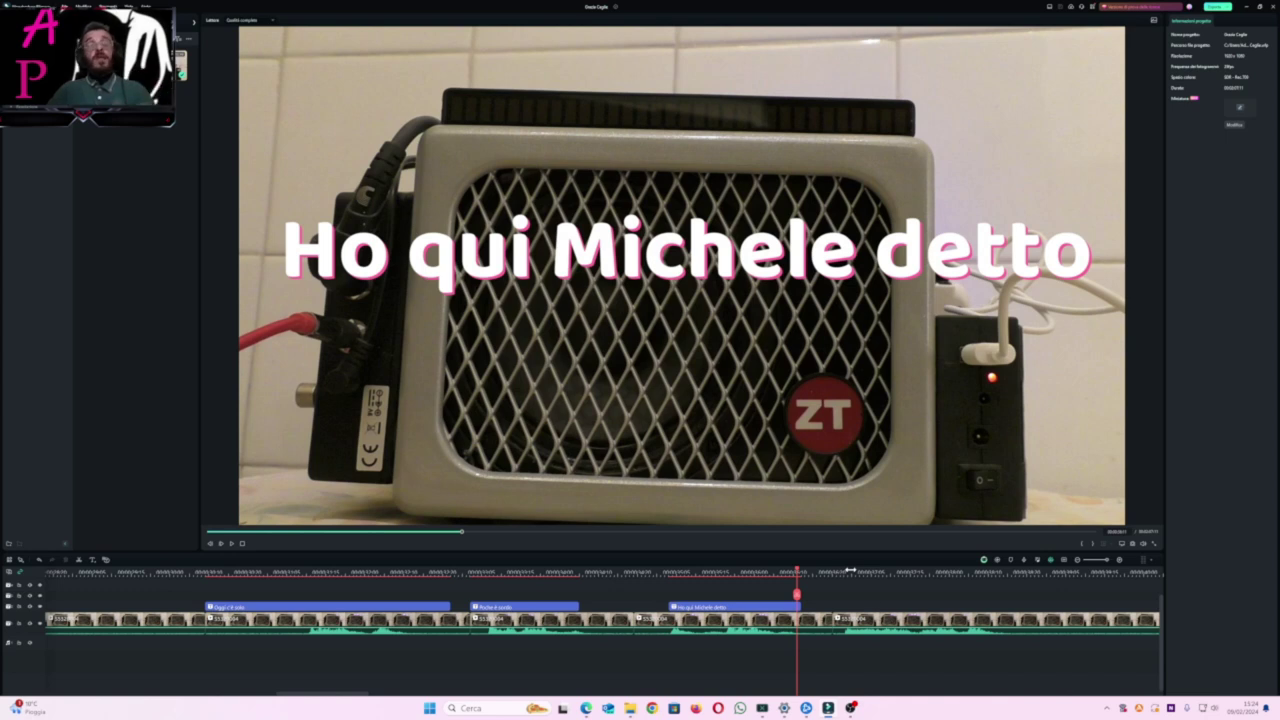
key("space")
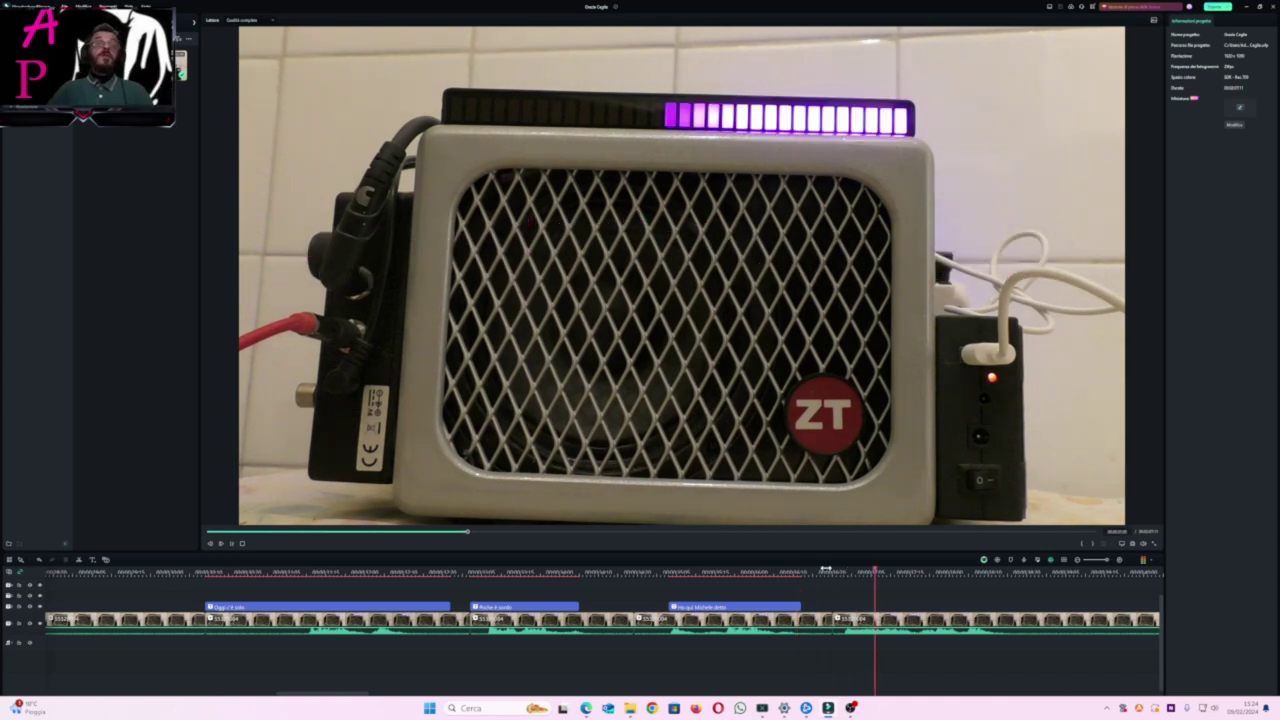
Review the following captioned passages, replaying the short caption just before "Chi puo fare tu?".
left_click(1075, 562)
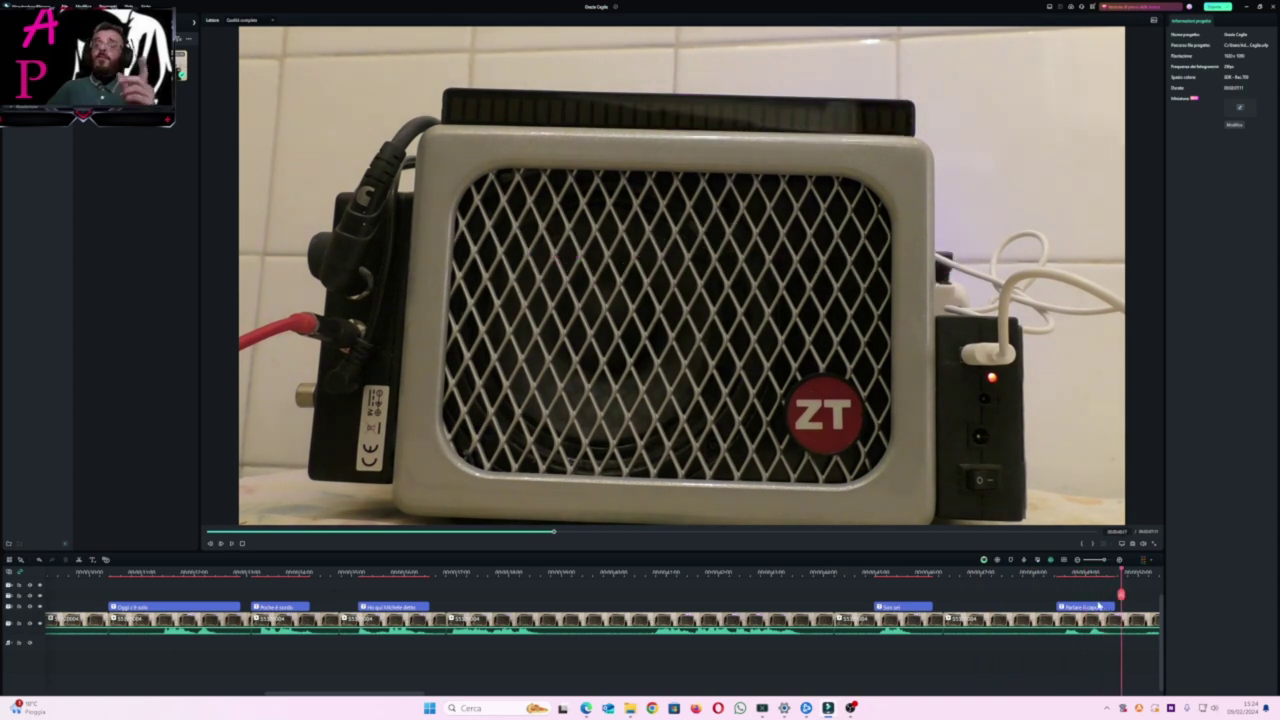
left_click(1054, 571)
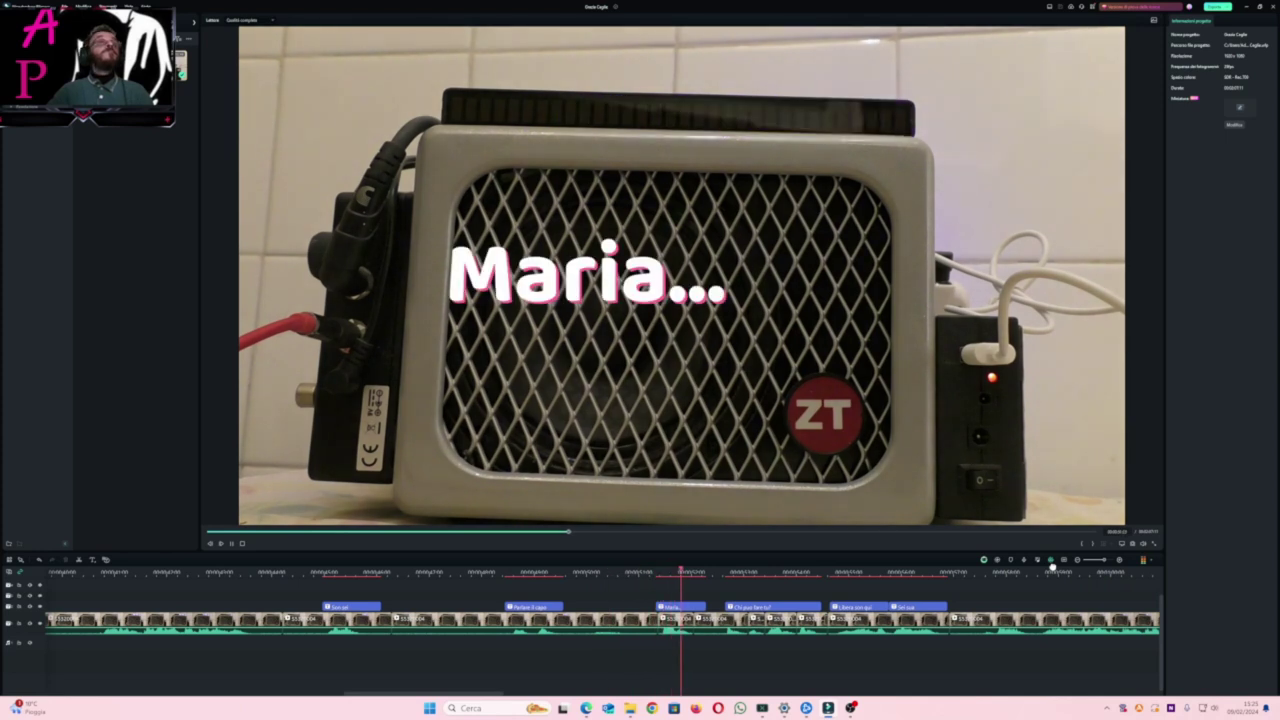
key("space")
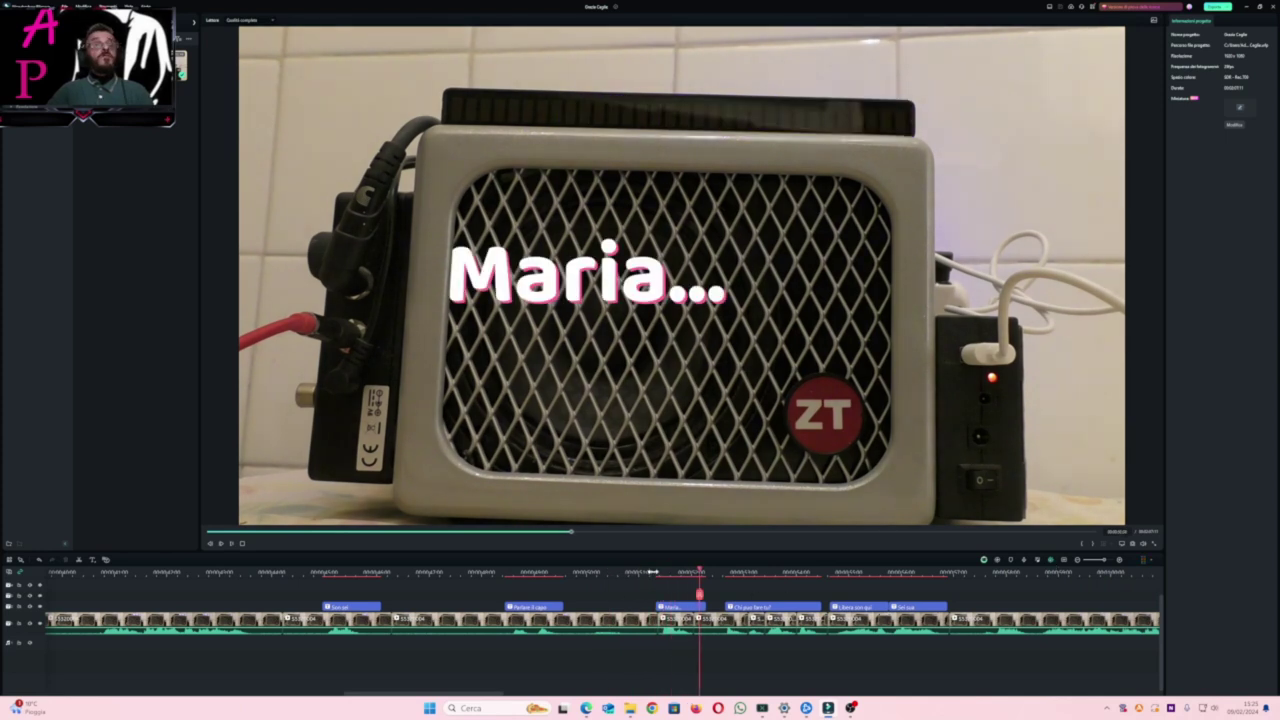
left_click(654, 571)
key("space")
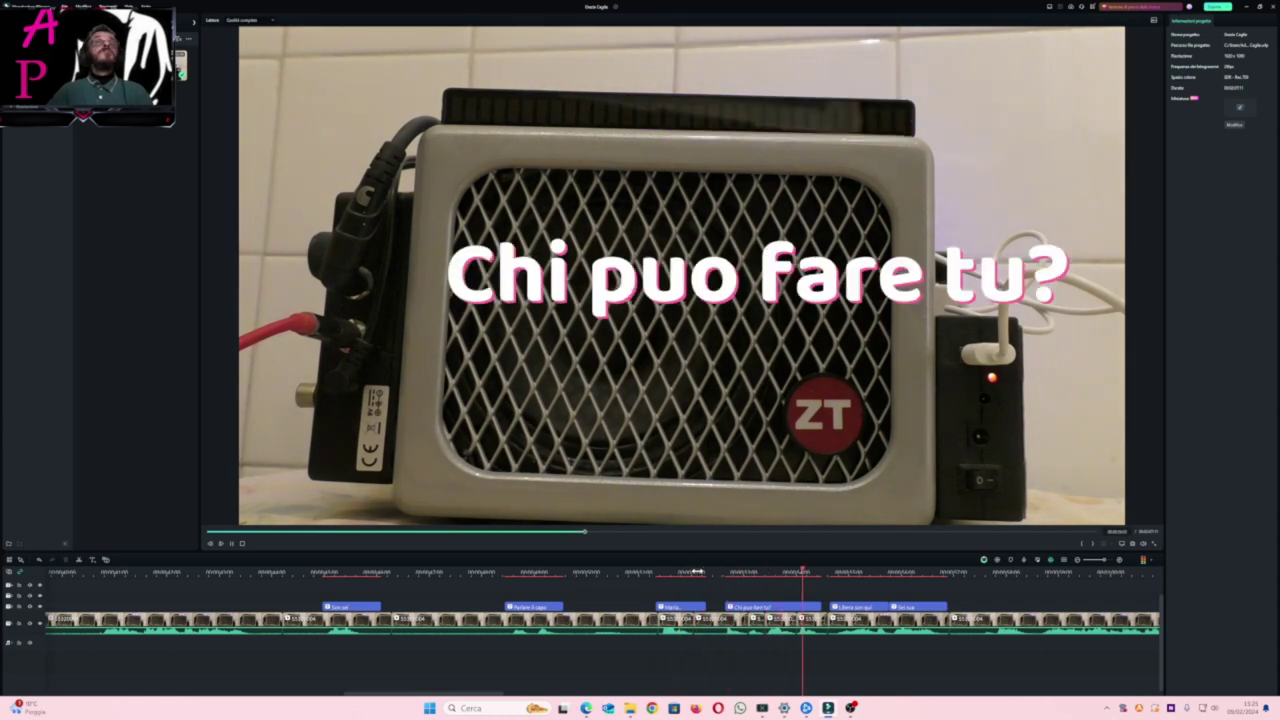
Shift the "Chi puo fare tu?" title to the left so it sits centred over the speaker, and replay its passage.
left_click(750, 278)
left_click_drag(750, 278, 660, 278)
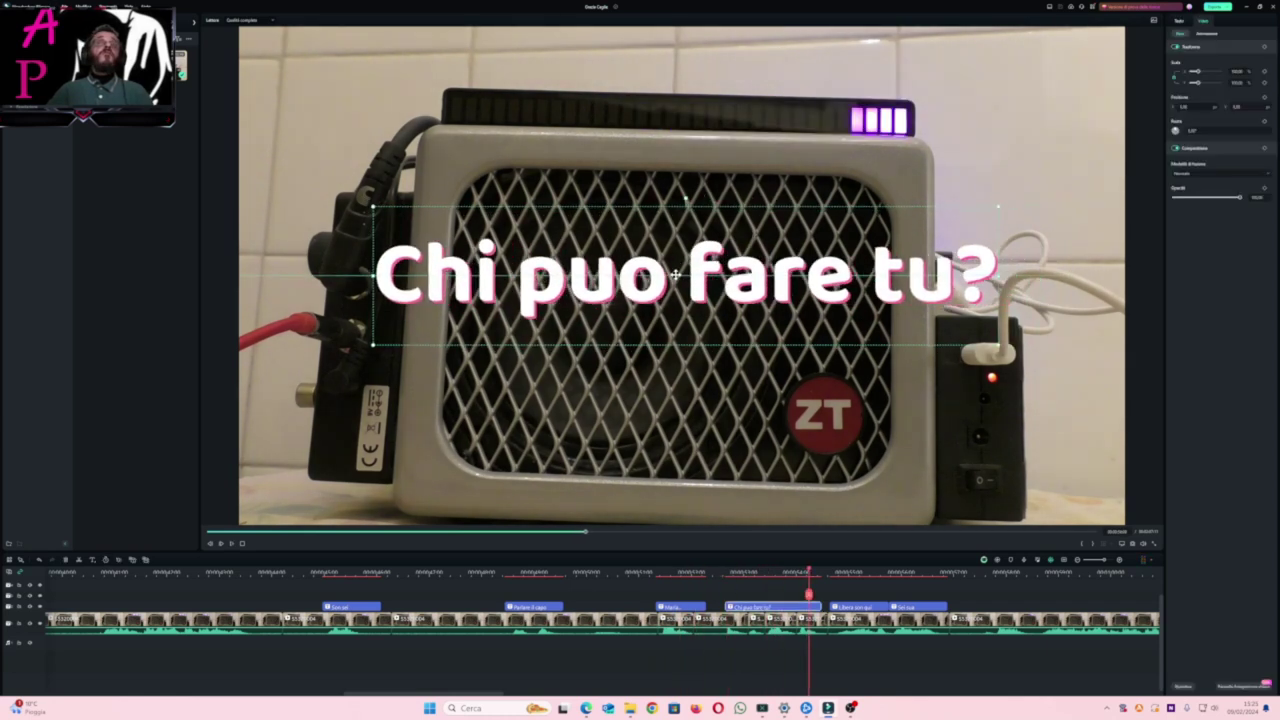
left_click(727, 571)
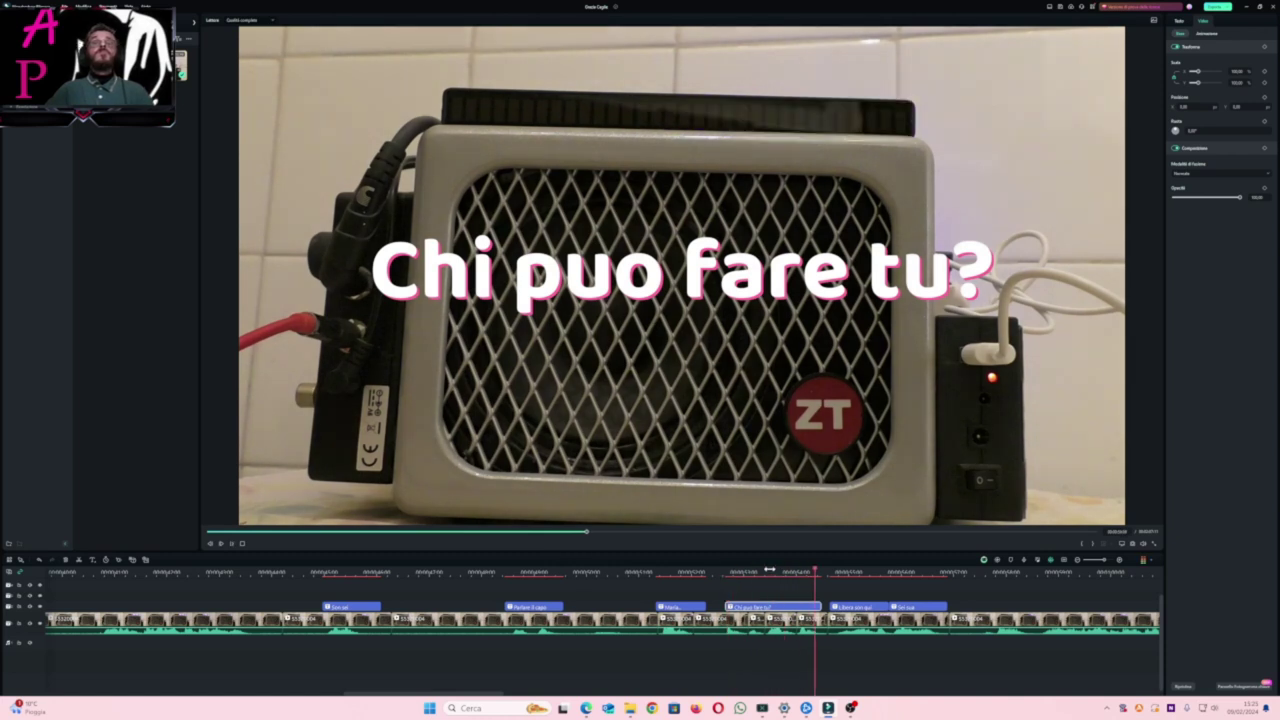
Replay the "Libera son qui" passage and shift its title left so it sits centred over the speaker.
left_click(830, 568)
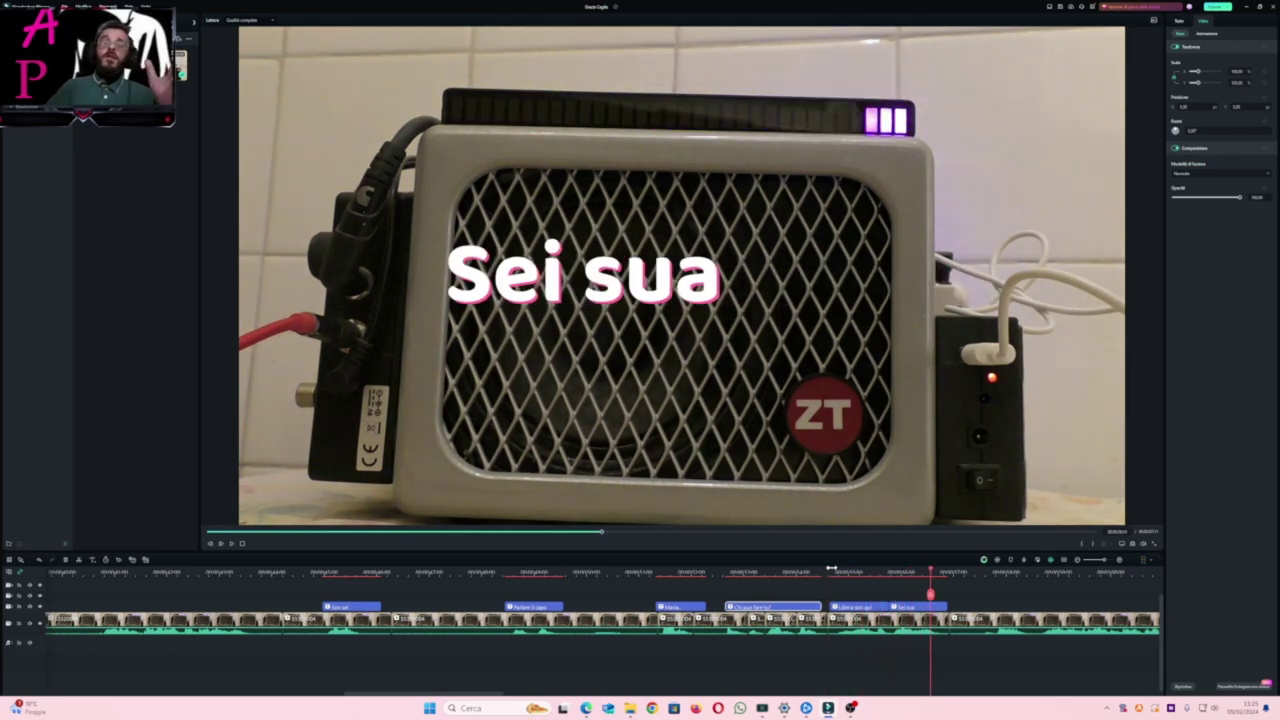
left_click(830, 568)
left_click(746, 290)
left_click_drag(746, 290, 695, 321)
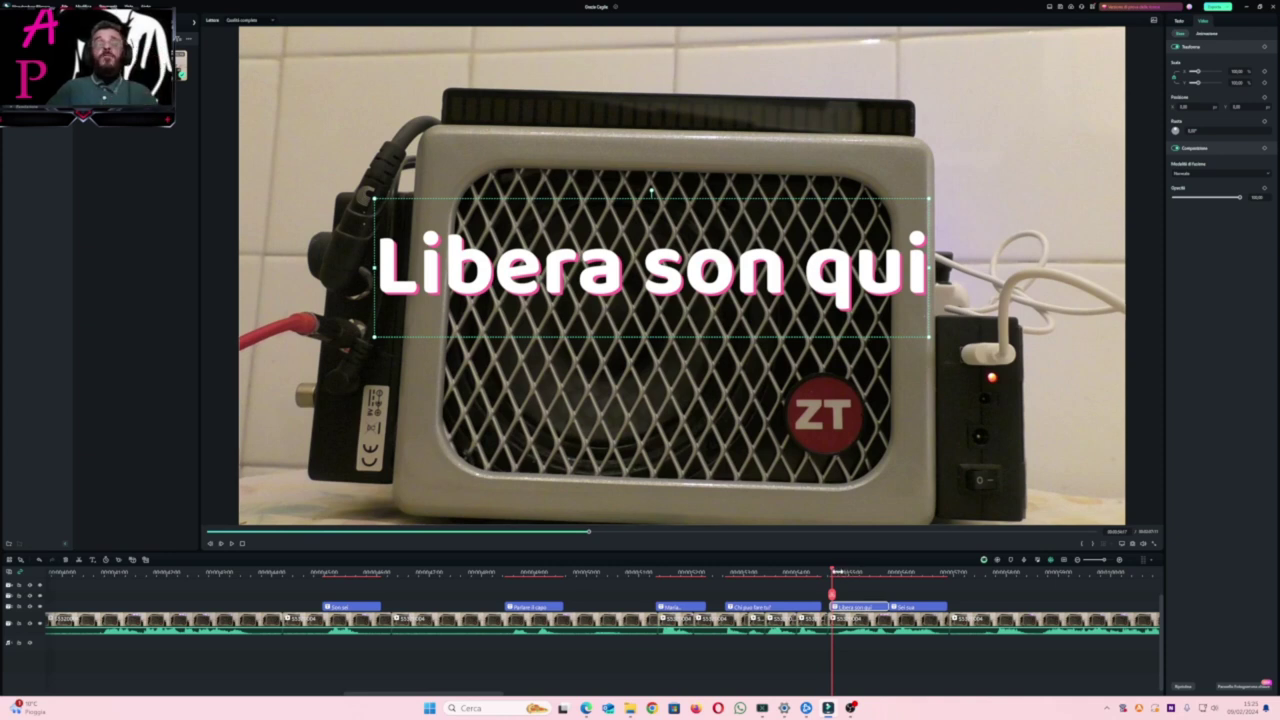
Play on from the "Libera son qui" caption and replay the "Guarito" passage.
key("space")
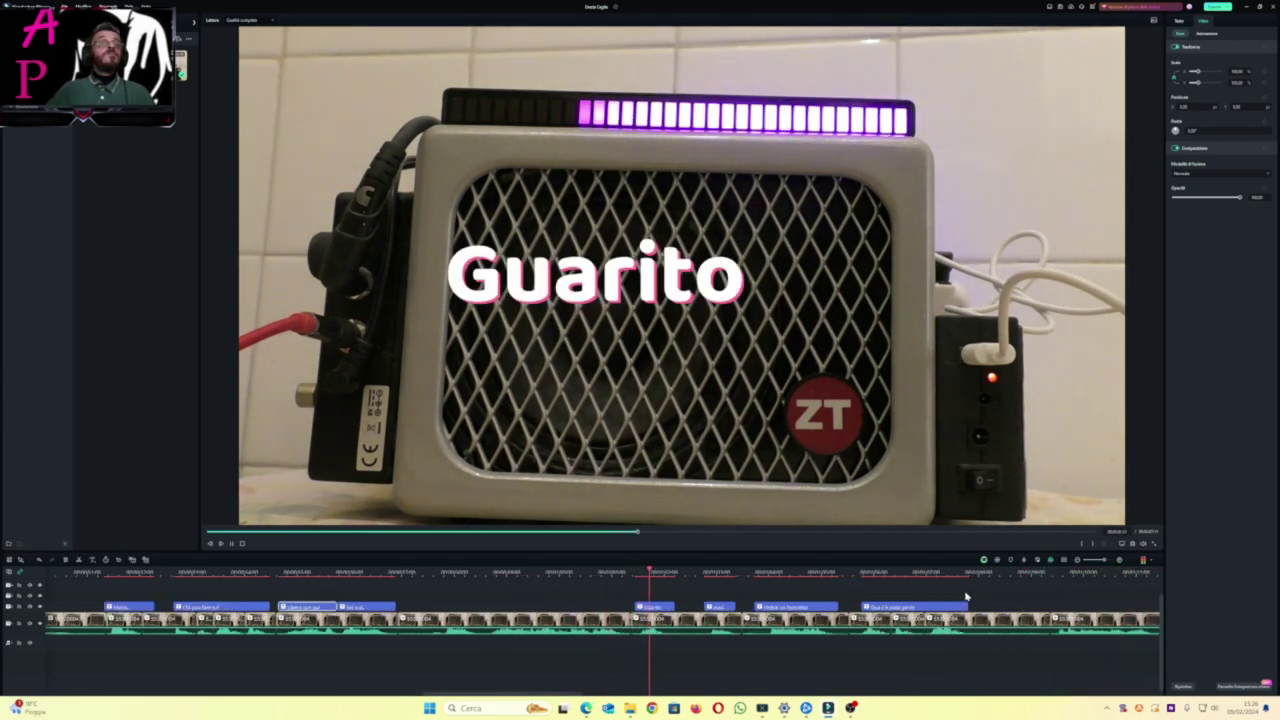
left_click_drag(628, 571, 637, 571)
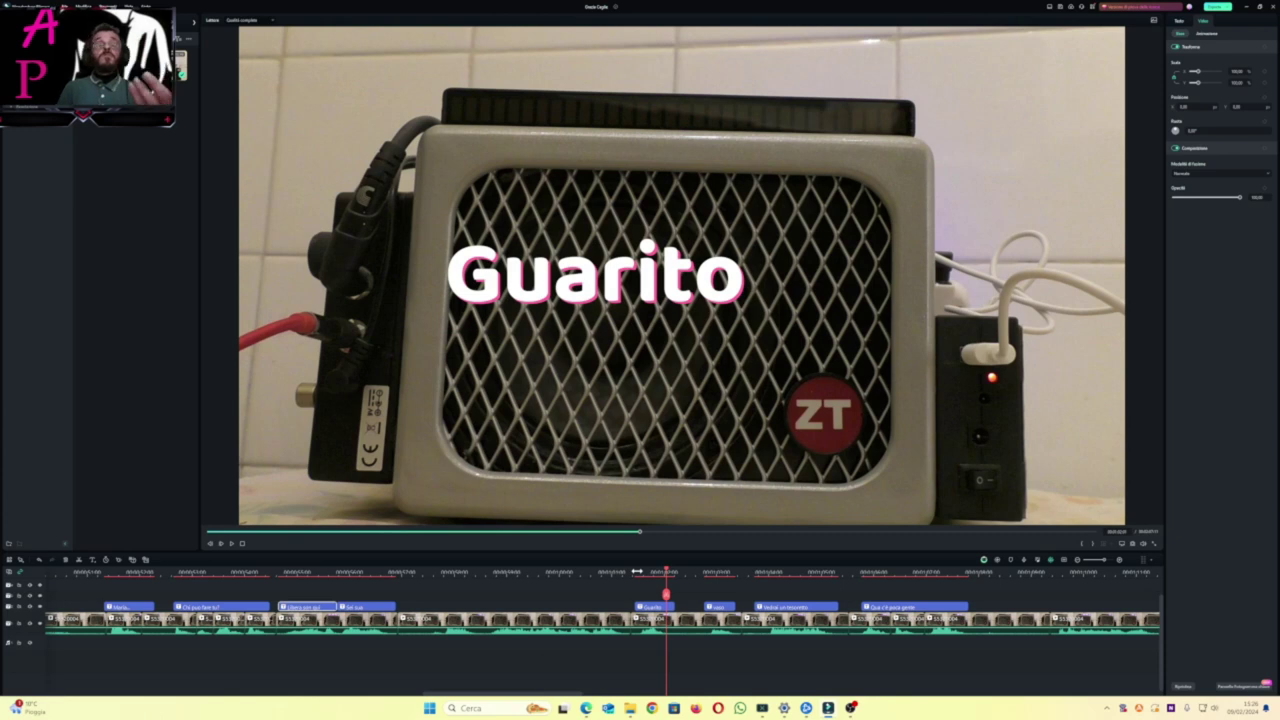
key("space")
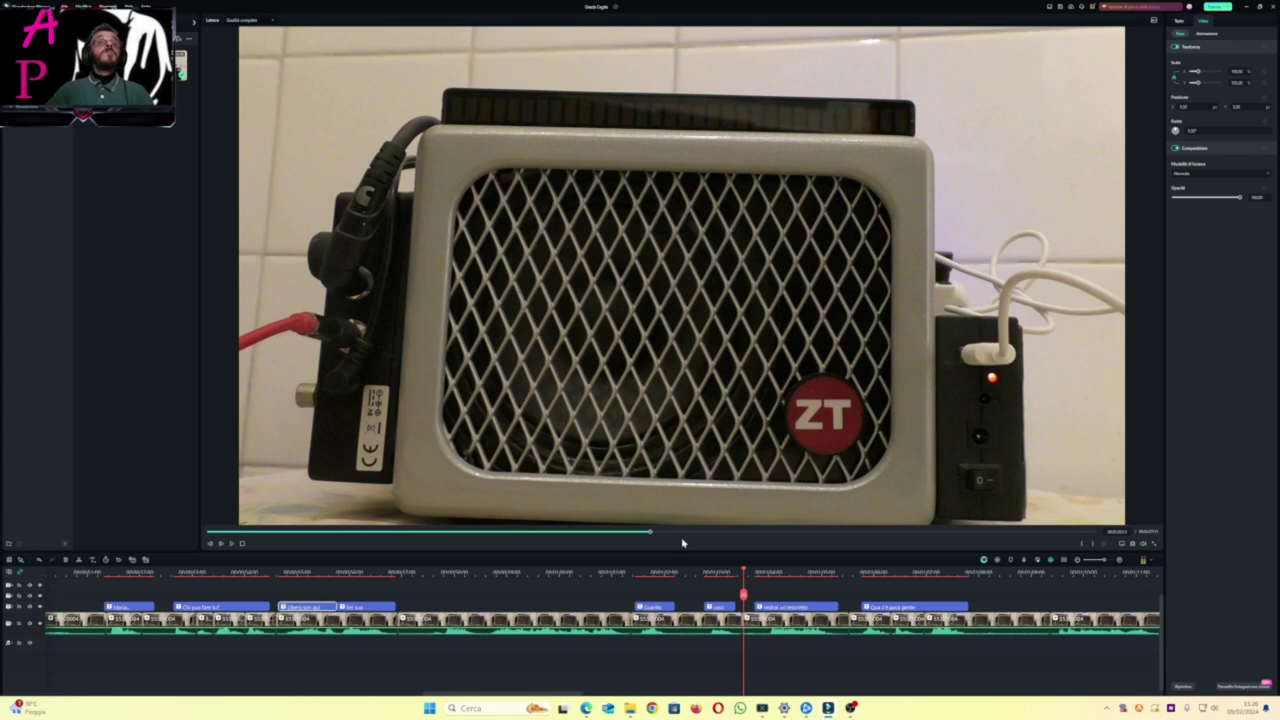
Inspect the "vaso" title and replay its passage from the start of the caption.
left_click(706, 572)
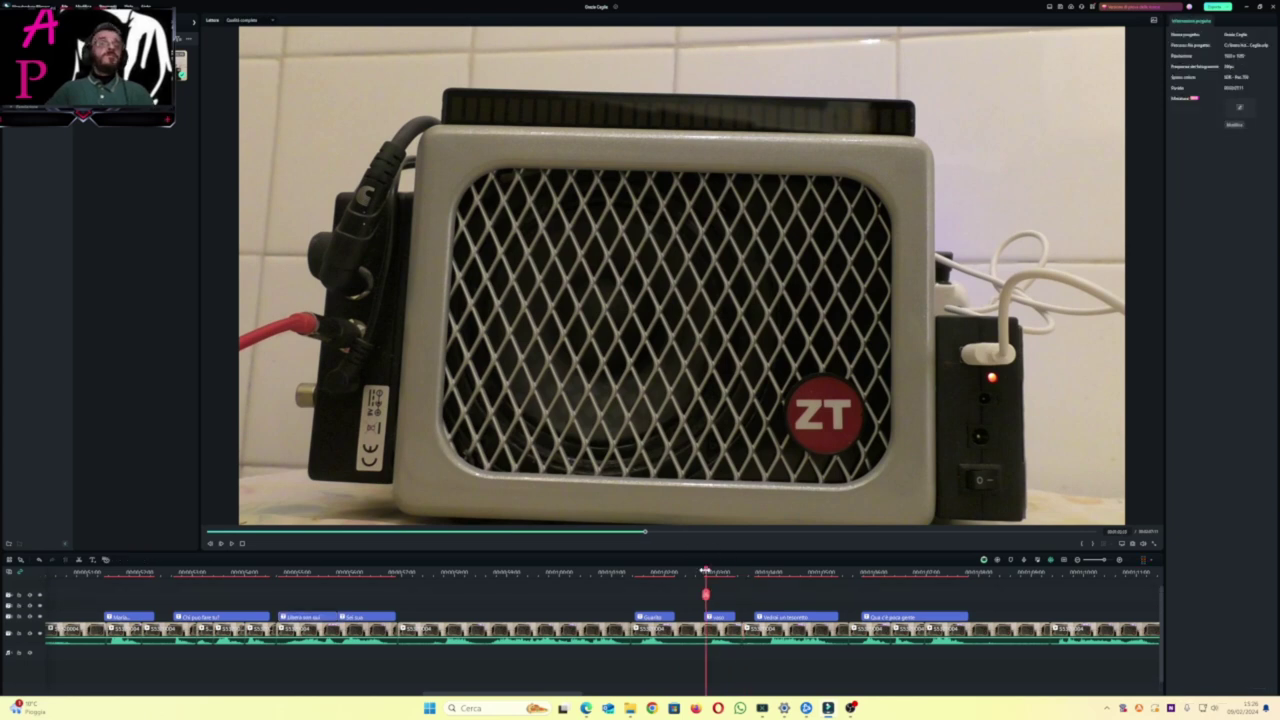
left_click(730, 616)
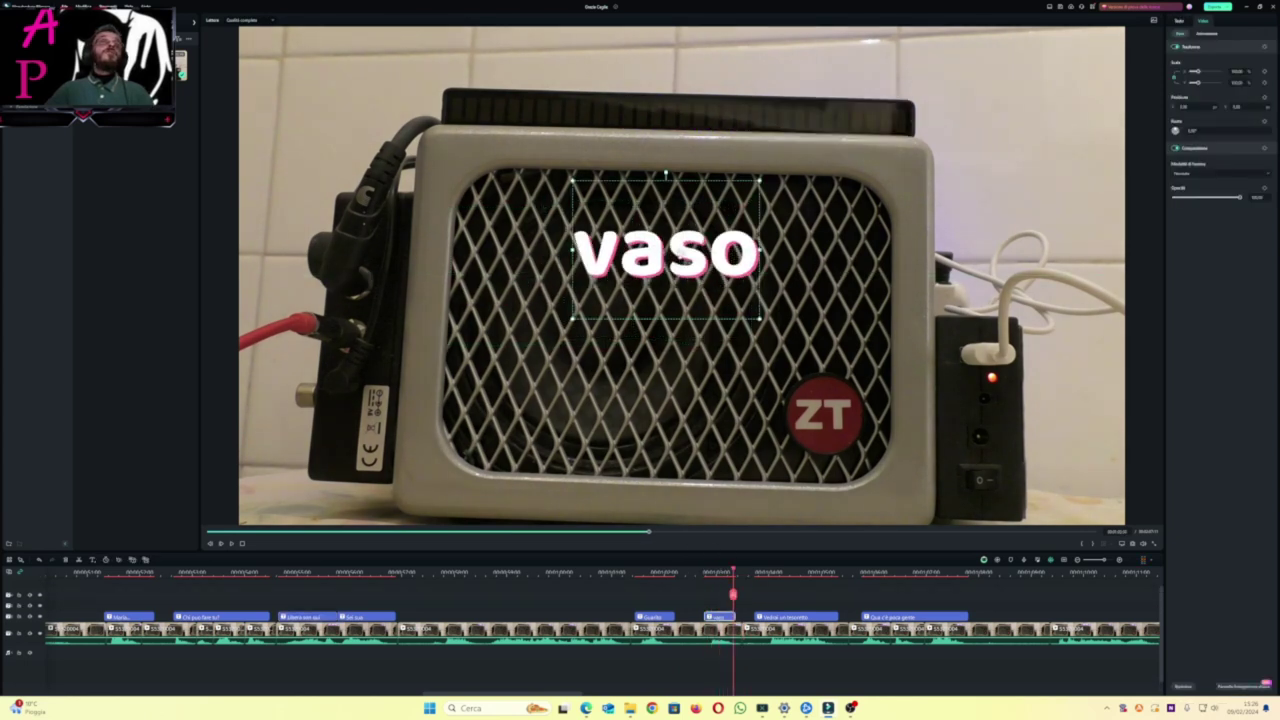
left_click(703, 572)
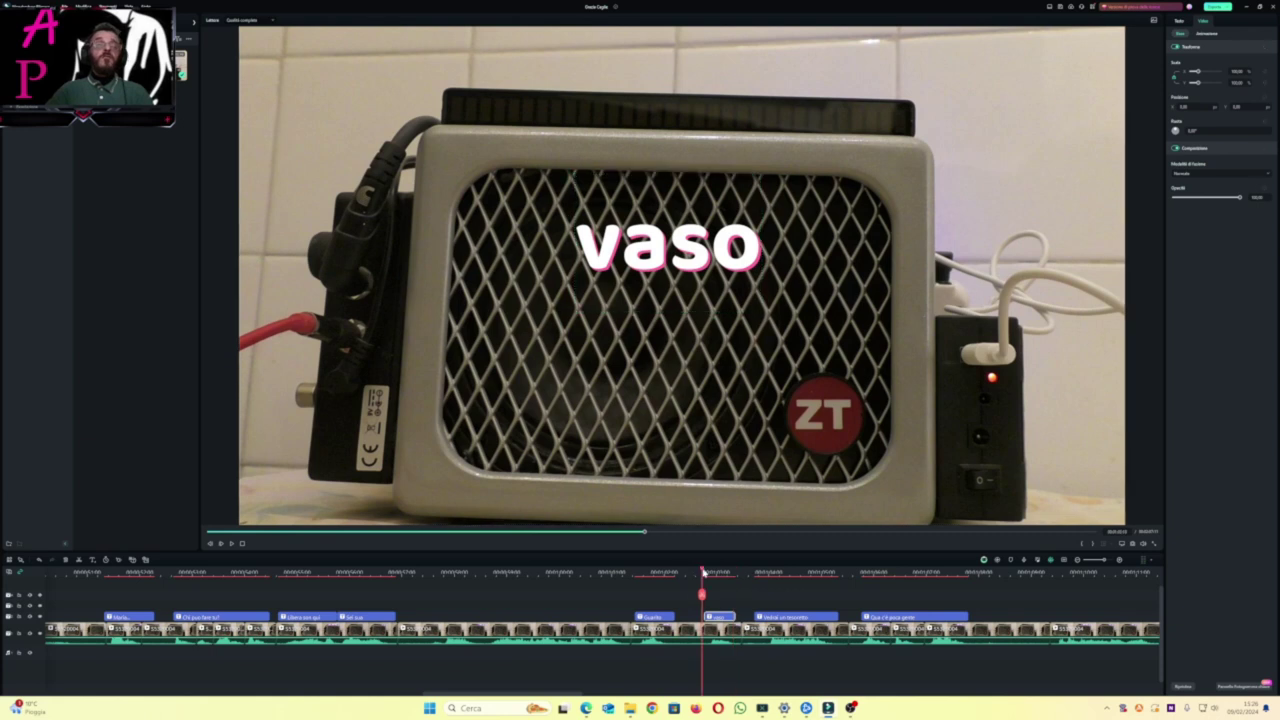
key("space")
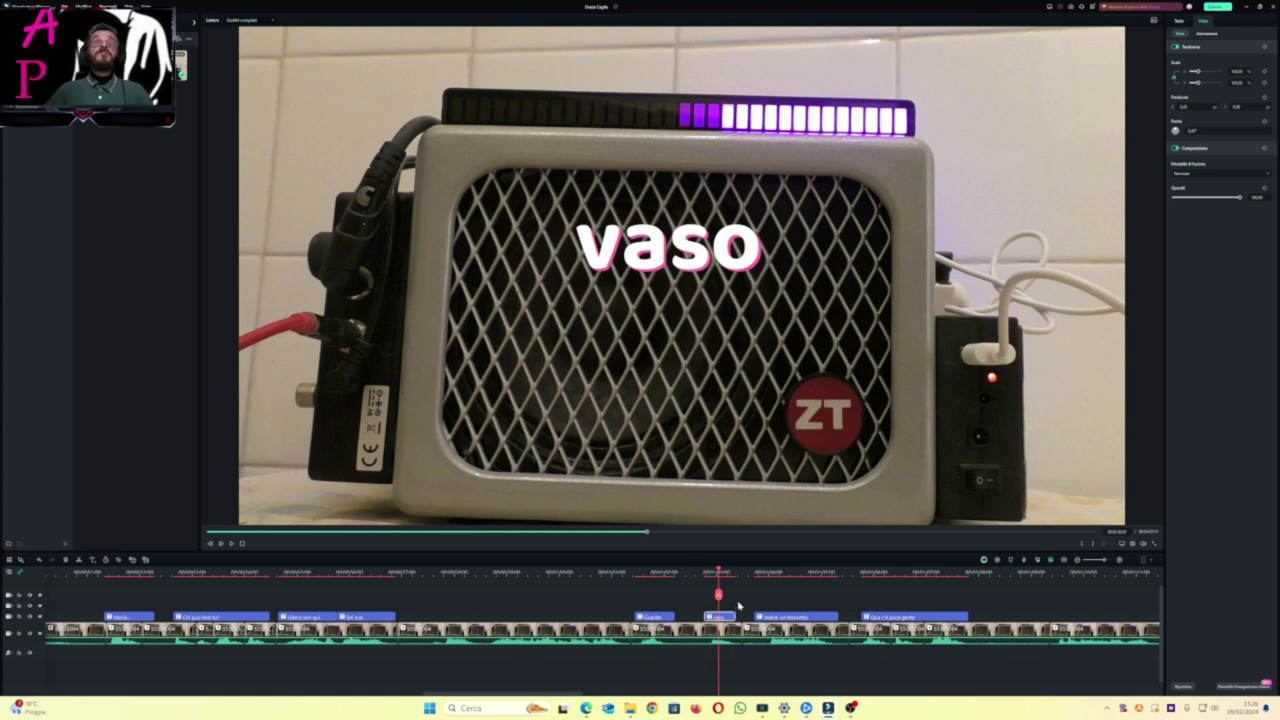
key("space")
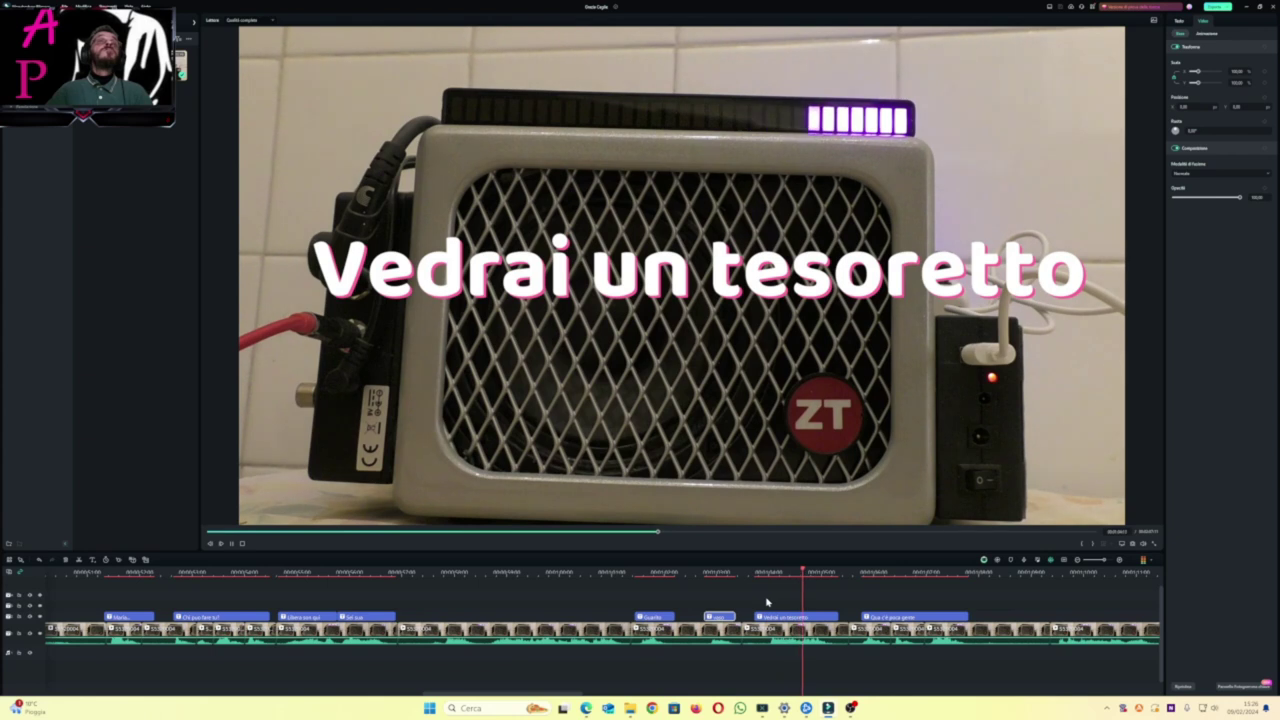
Replay the "Vedrai un tesoretto" and "Qua c'è poca gente" passages, each from the start of its caption.
key("space")
left_click(752, 572)
key("space")
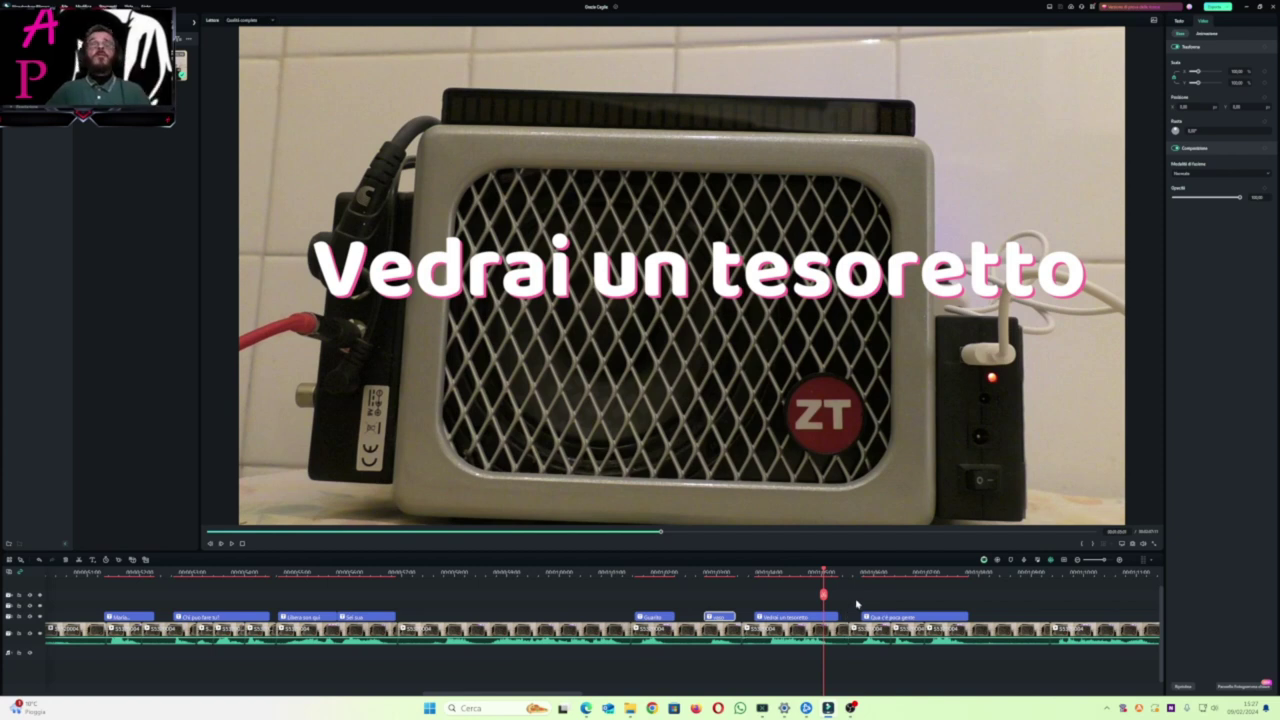
key("space")
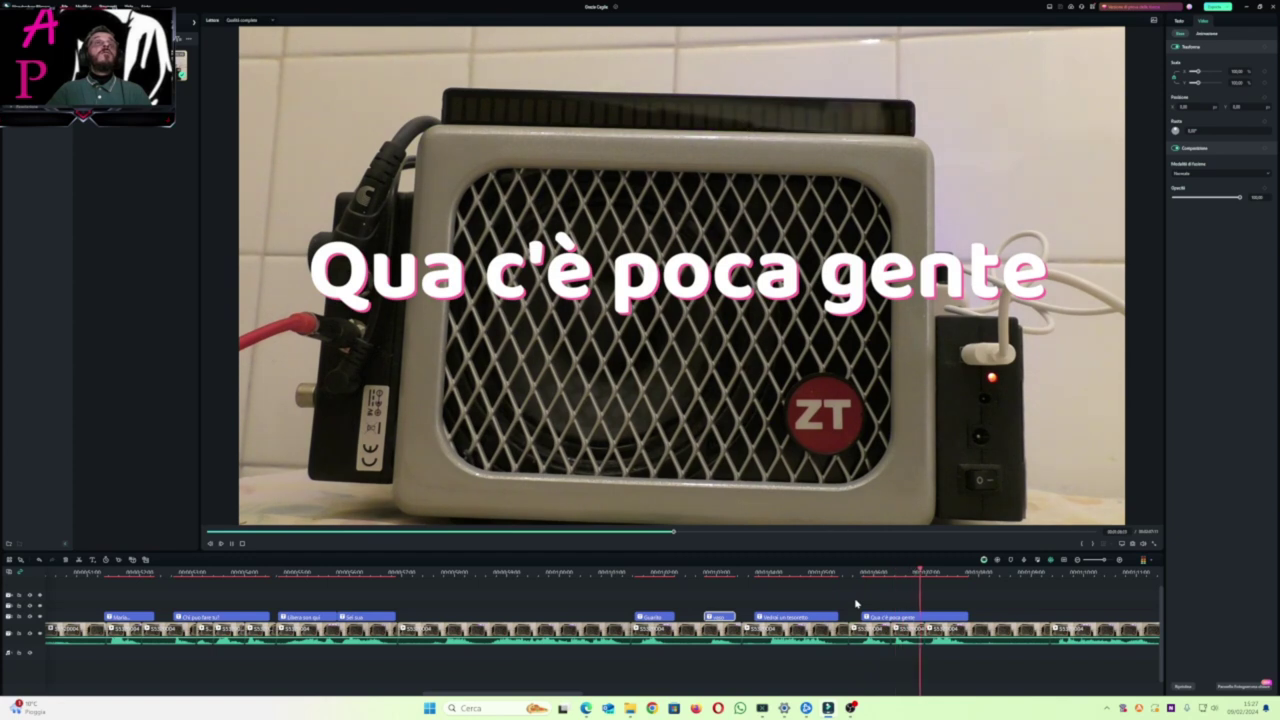
left_click(858, 572)
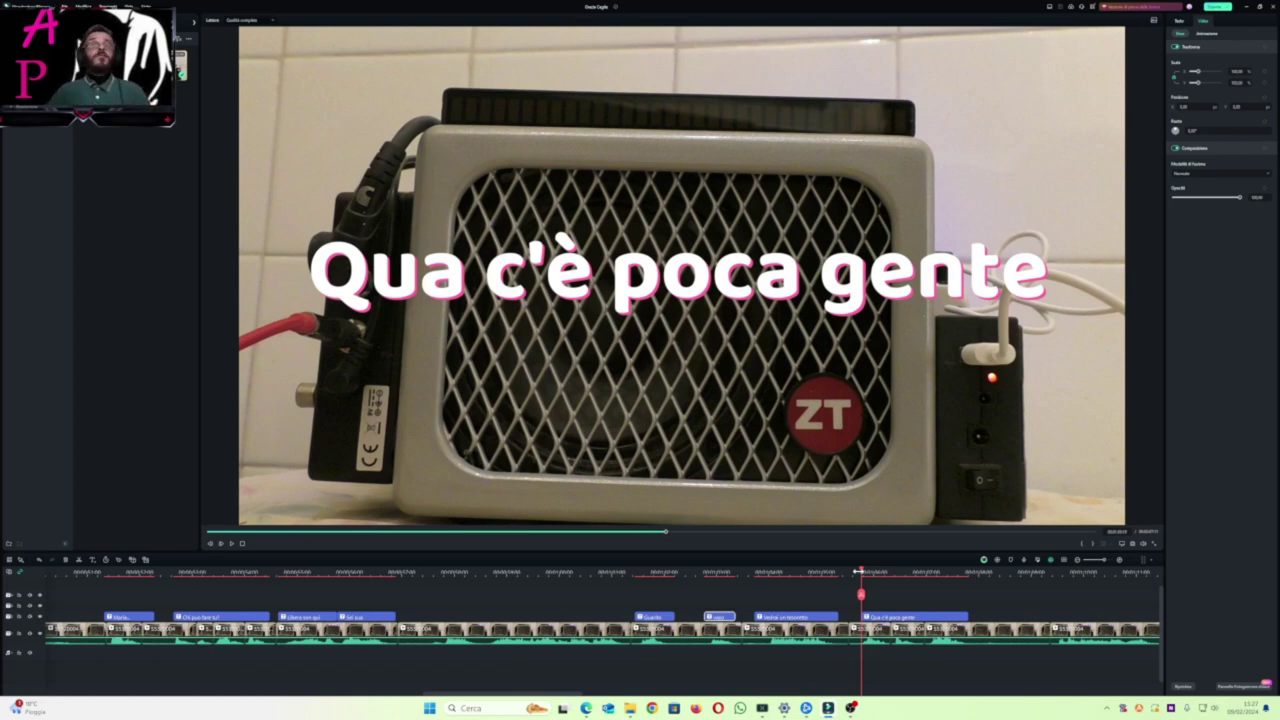
key("space")
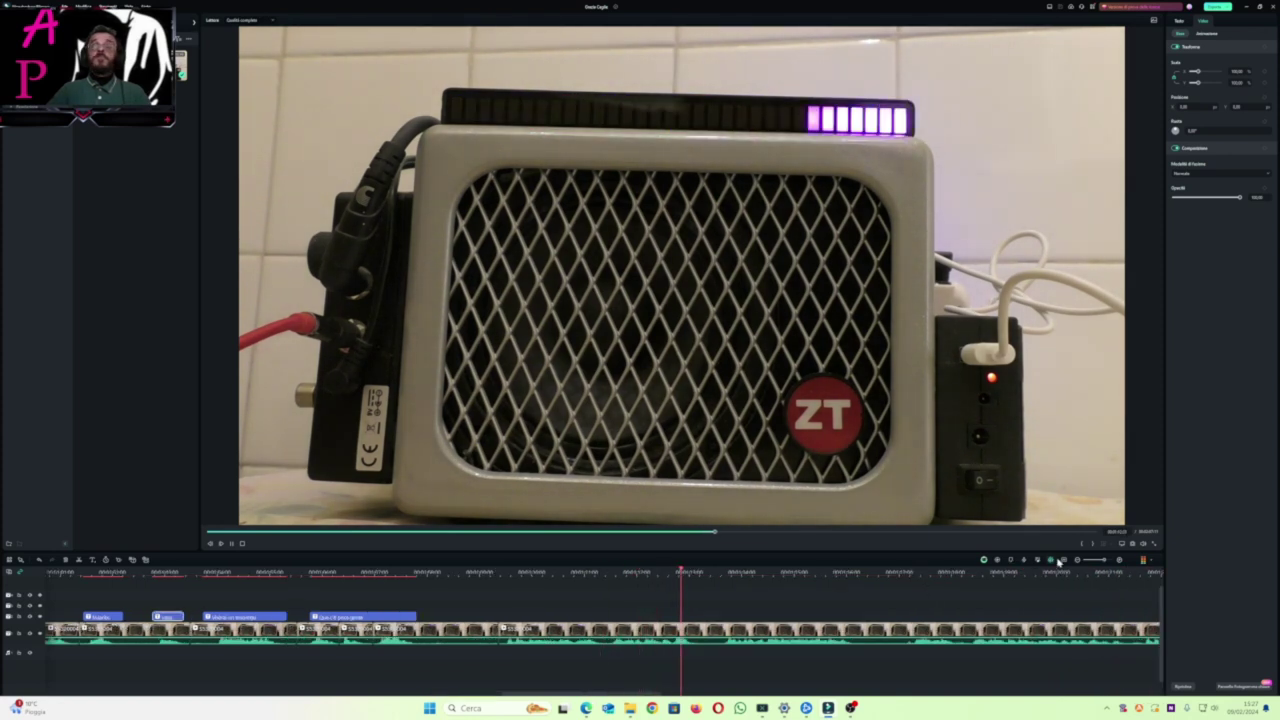
Play the "Togli il vaso sopra li.." passage and replay "Sono qui adesso" from the start of its caption.
left_click(1075, 561)
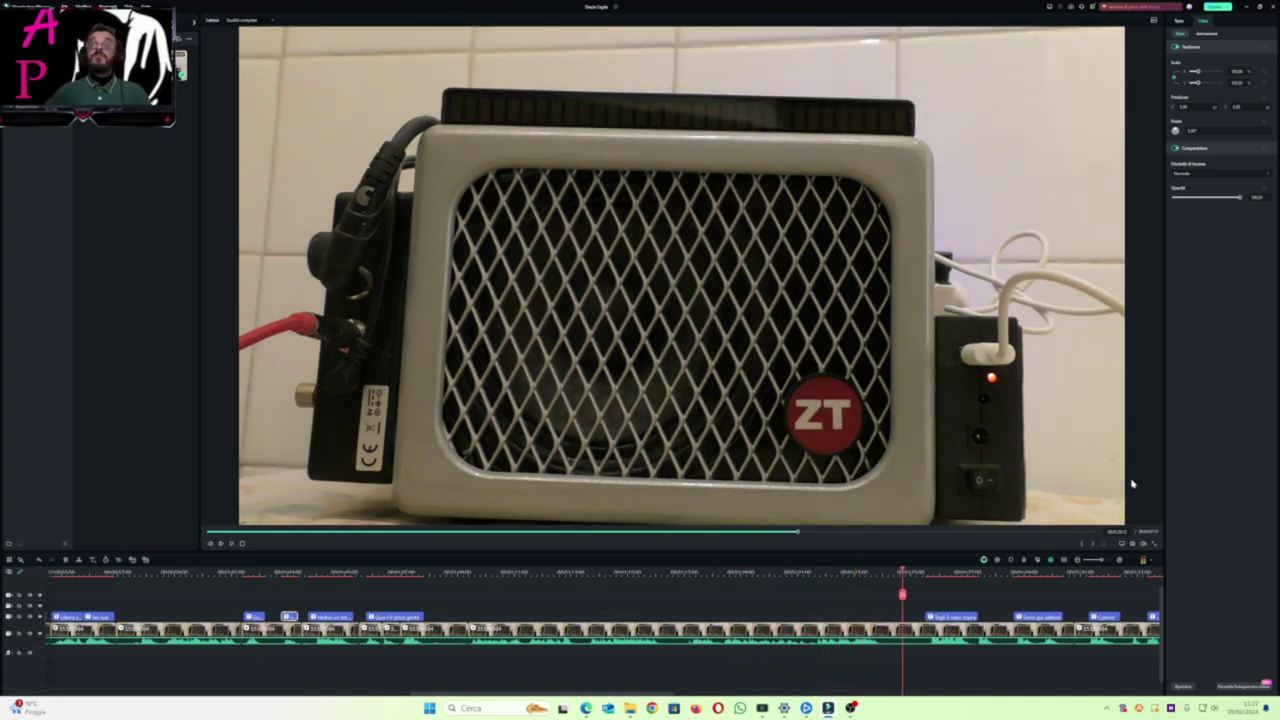
left_click(1117, 561)
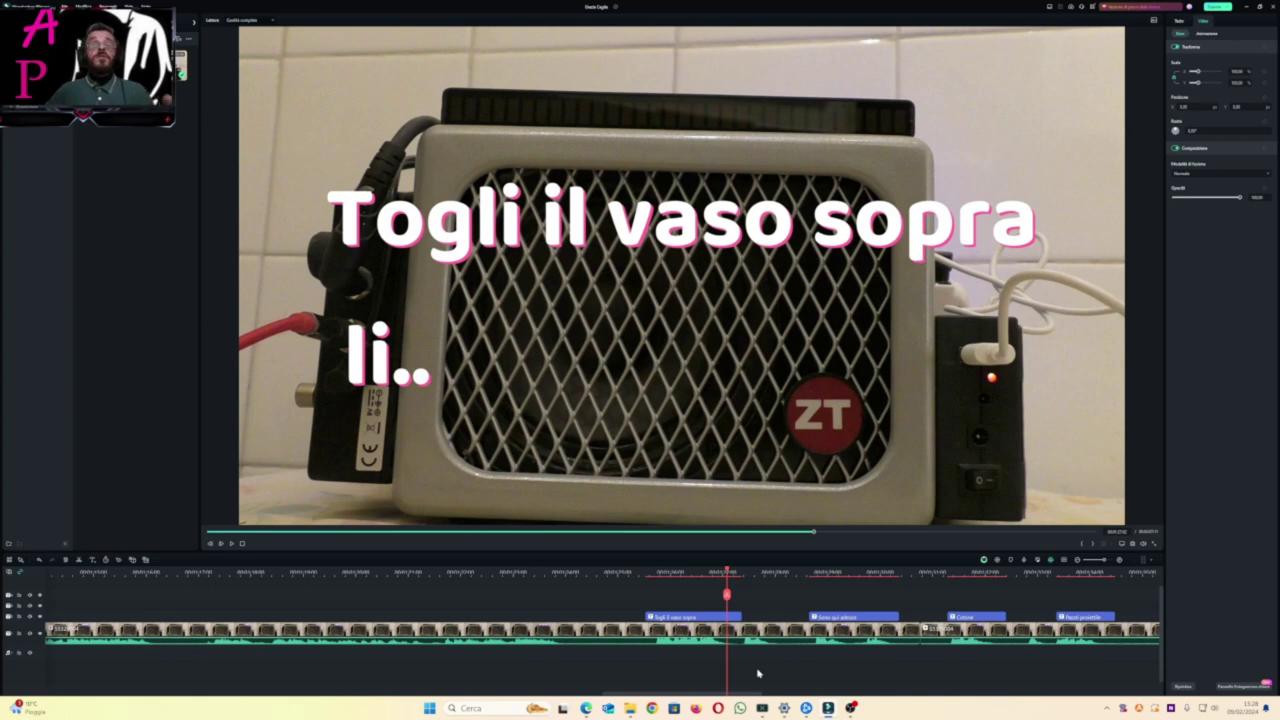
key("space")
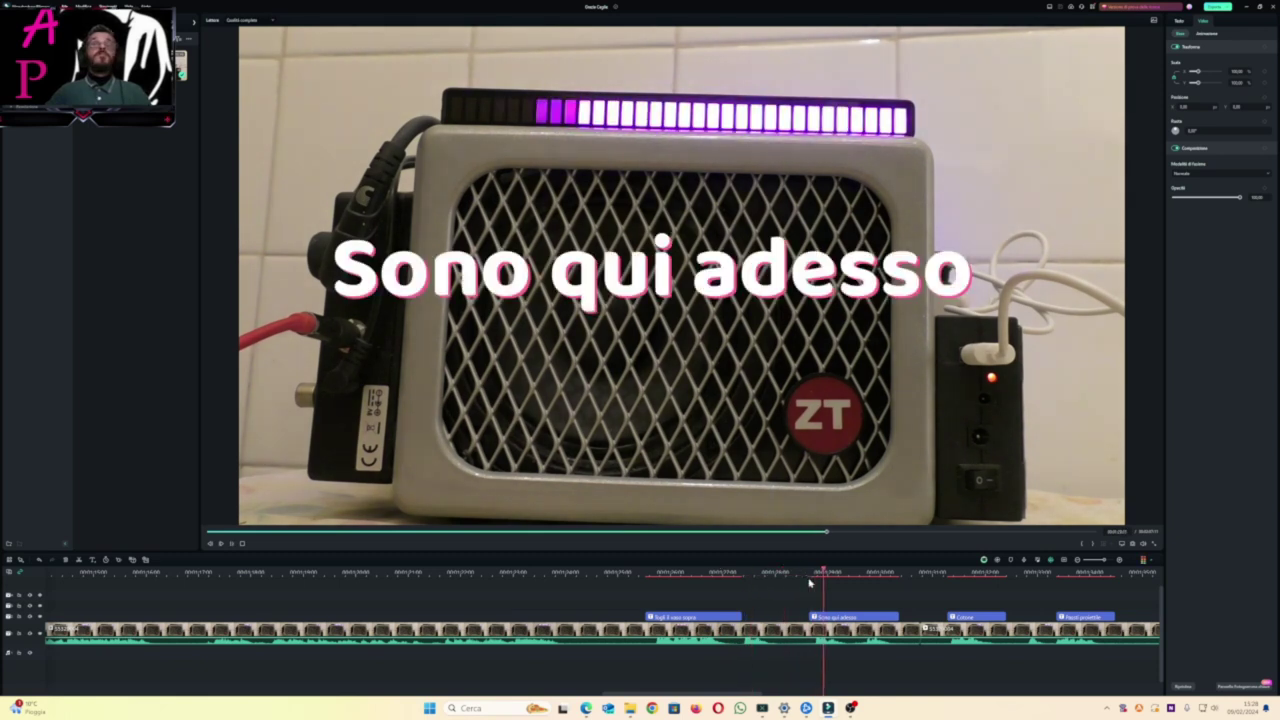
key("space")
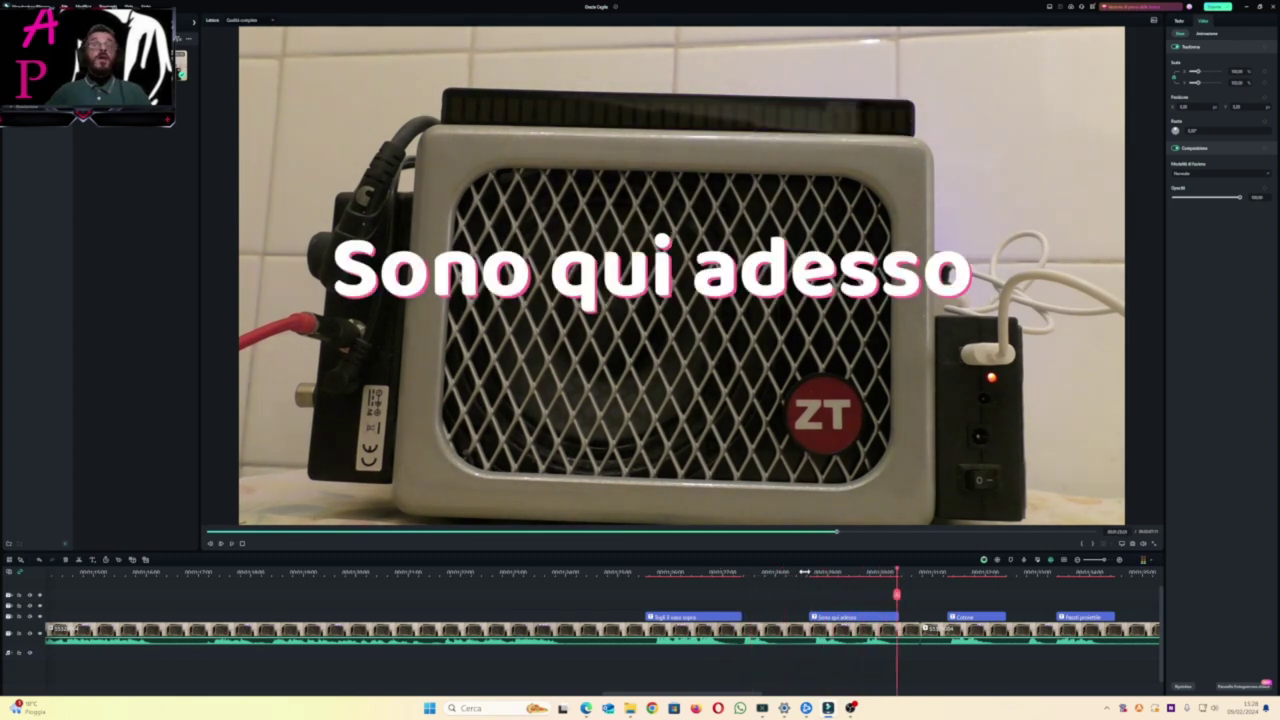
left_click(805, 573)
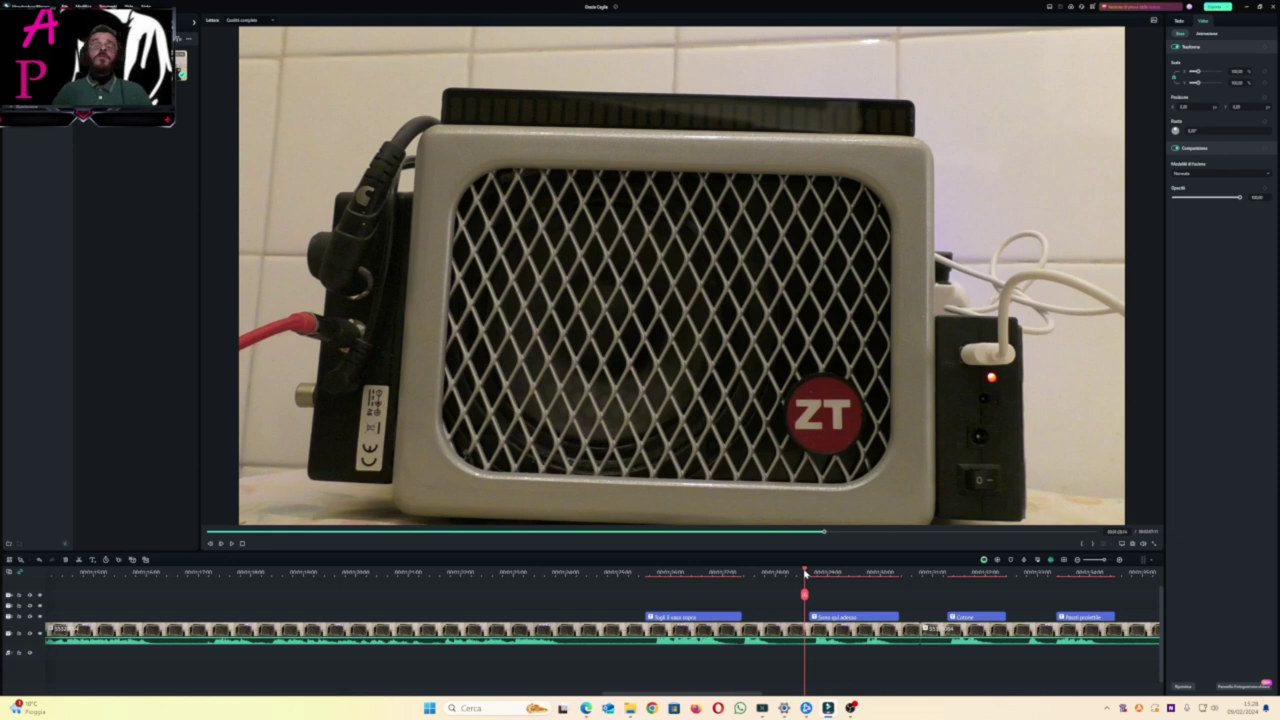
key("space")
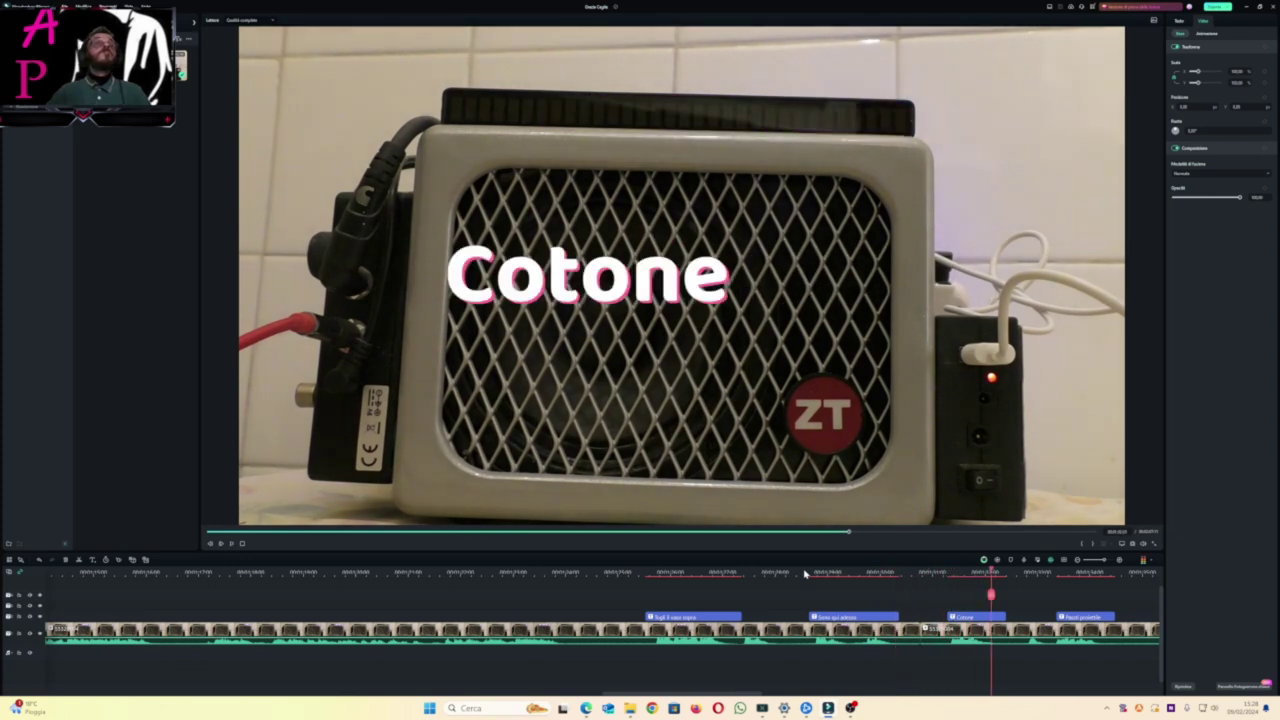
Replay the "Cotone" and "Passti proiettile" passages, each from the start of its caption.
left_click(948, 574)
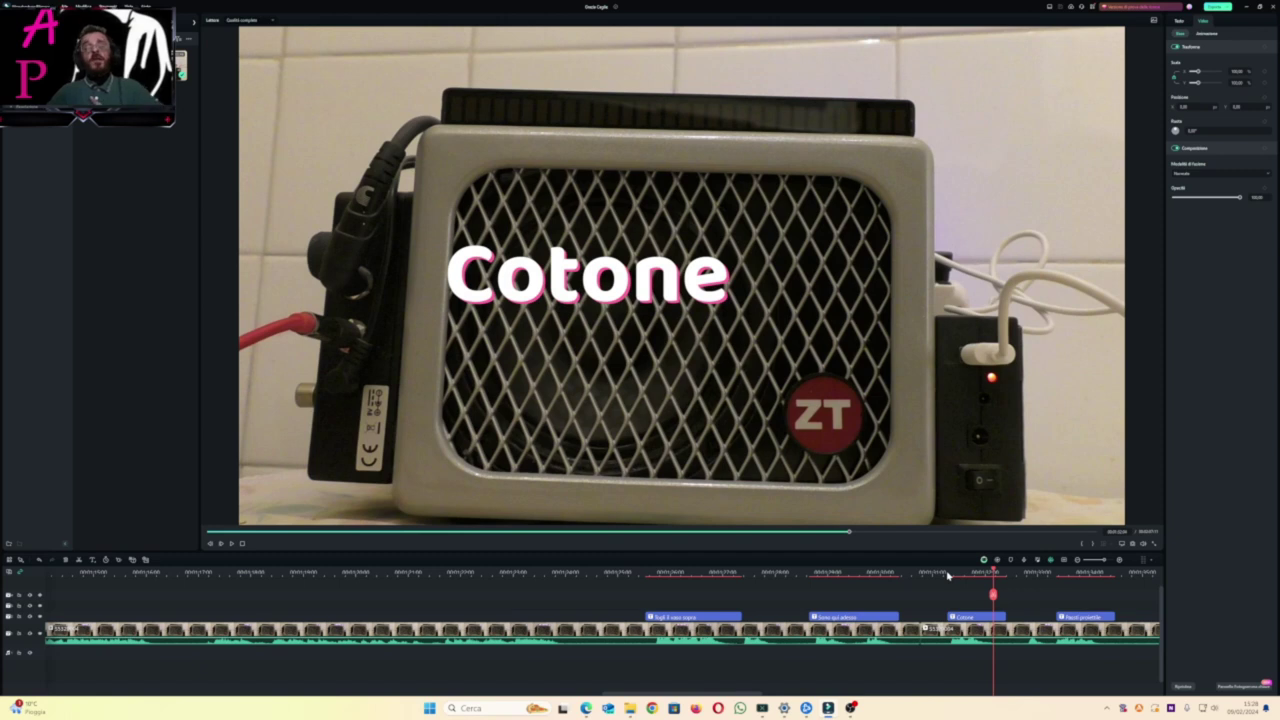
key("space")
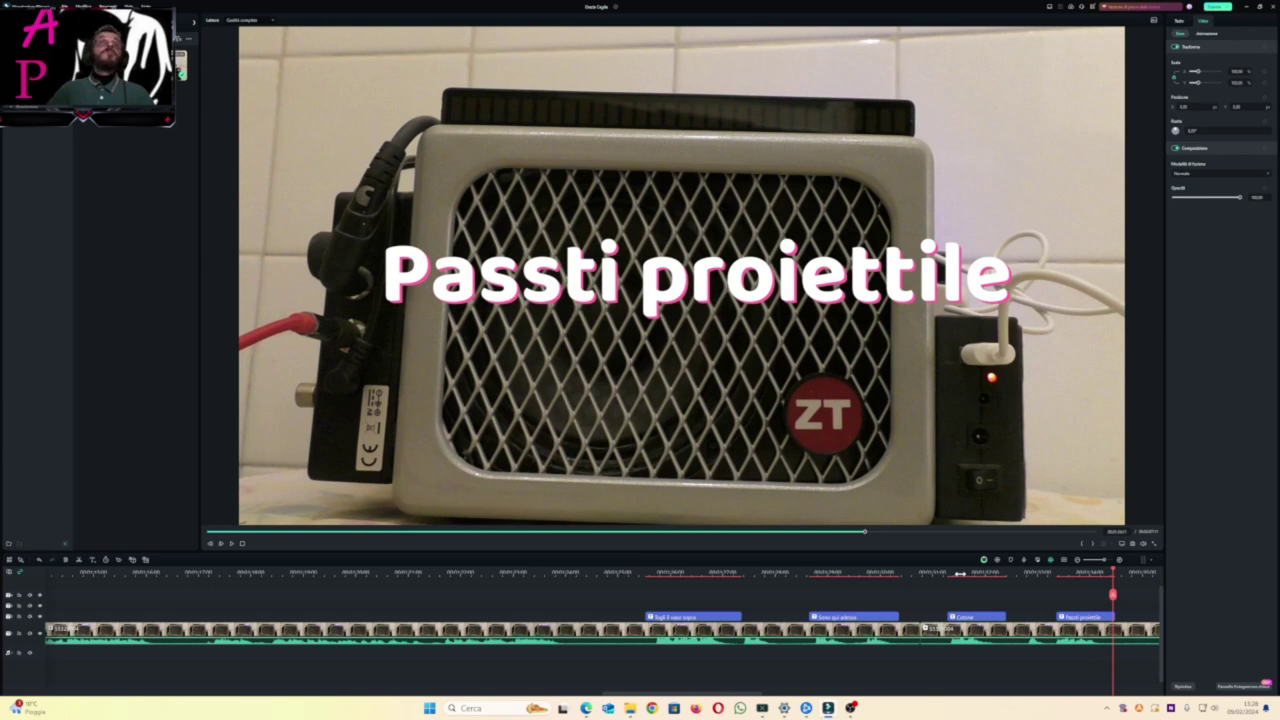
left_click(1047, 570)
key("space")
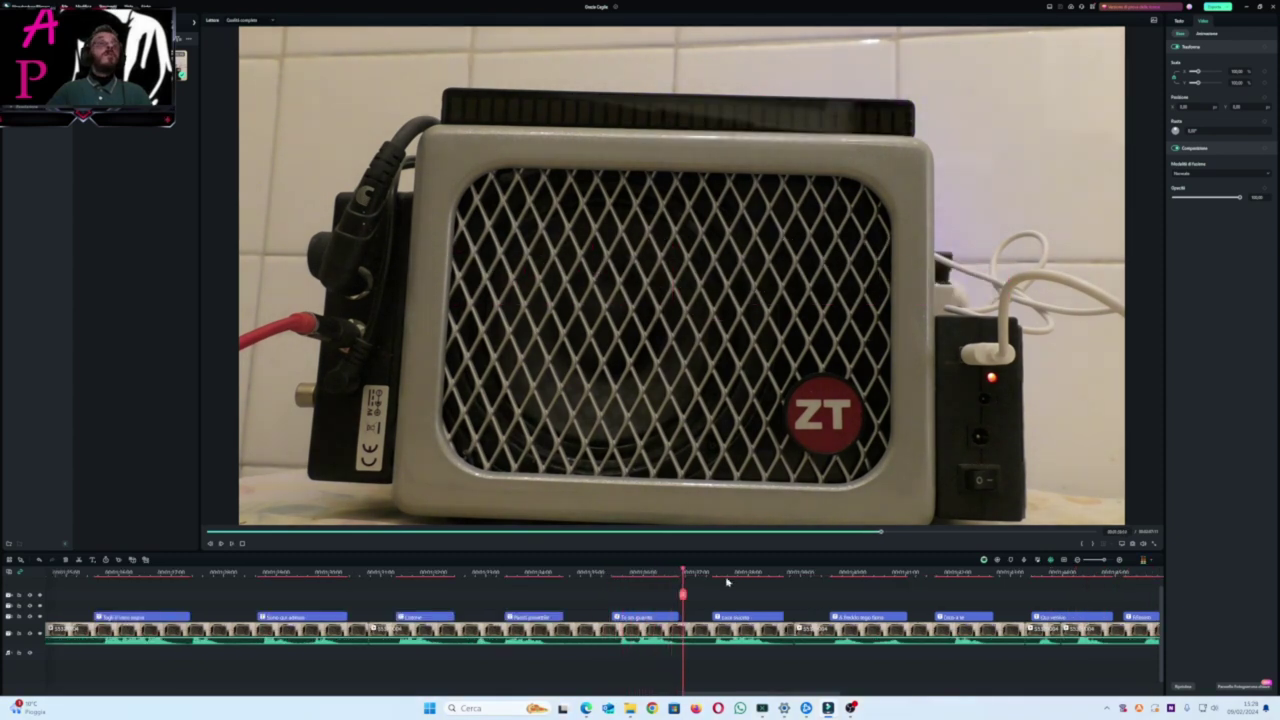
Replay the "Tu sei guarito" and "Luce bucata" passages and the captioned one after them, each from its start.
left_click(609, 572)
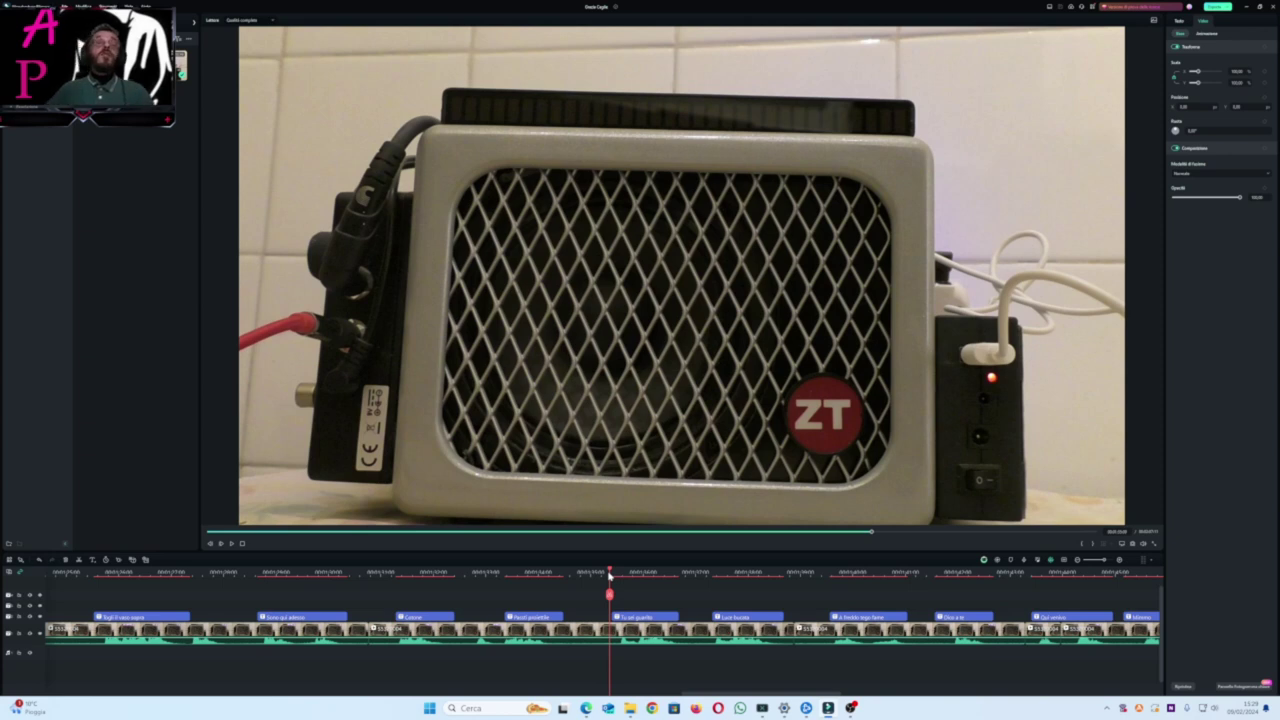
key("space")
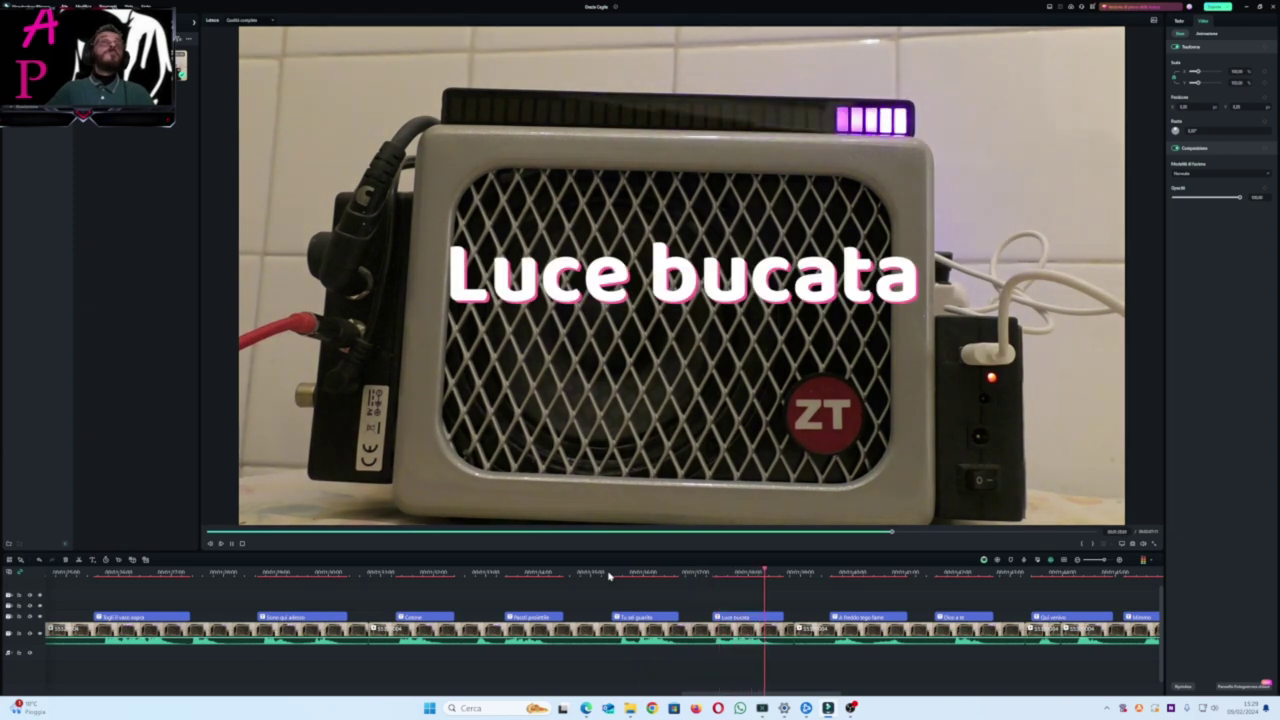
left_click(708, 570)
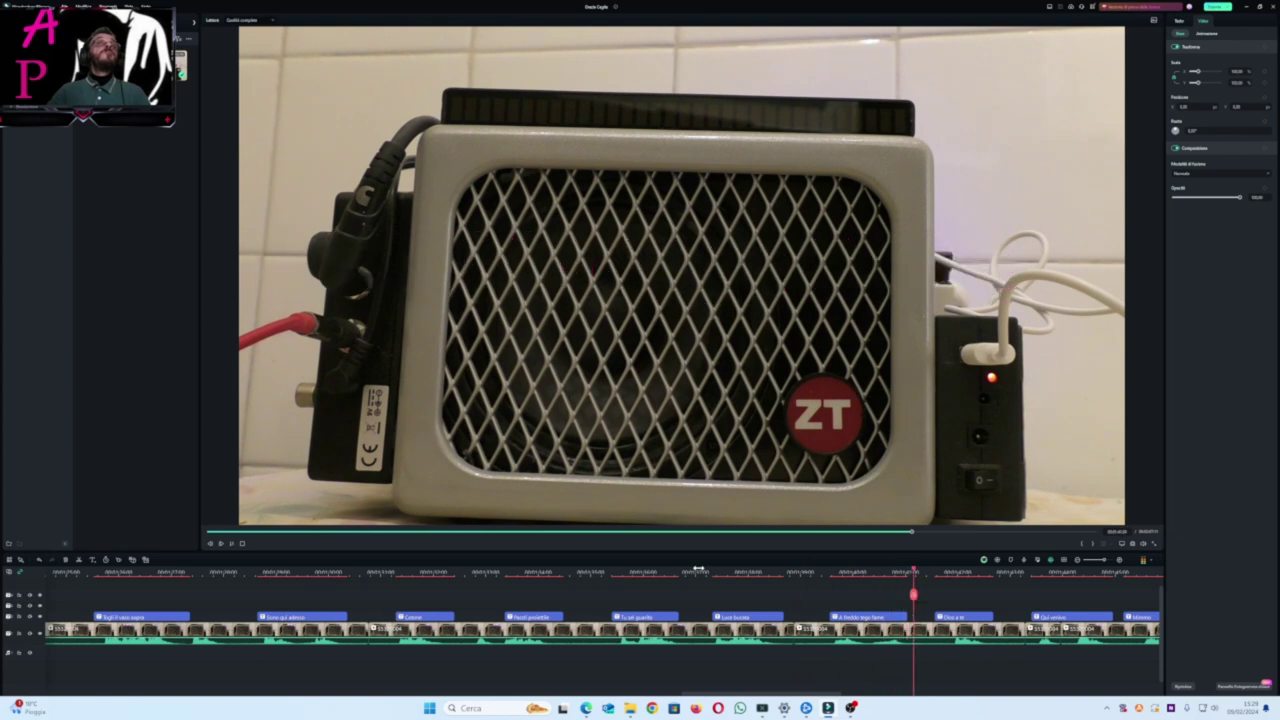
left_click(828, 571)
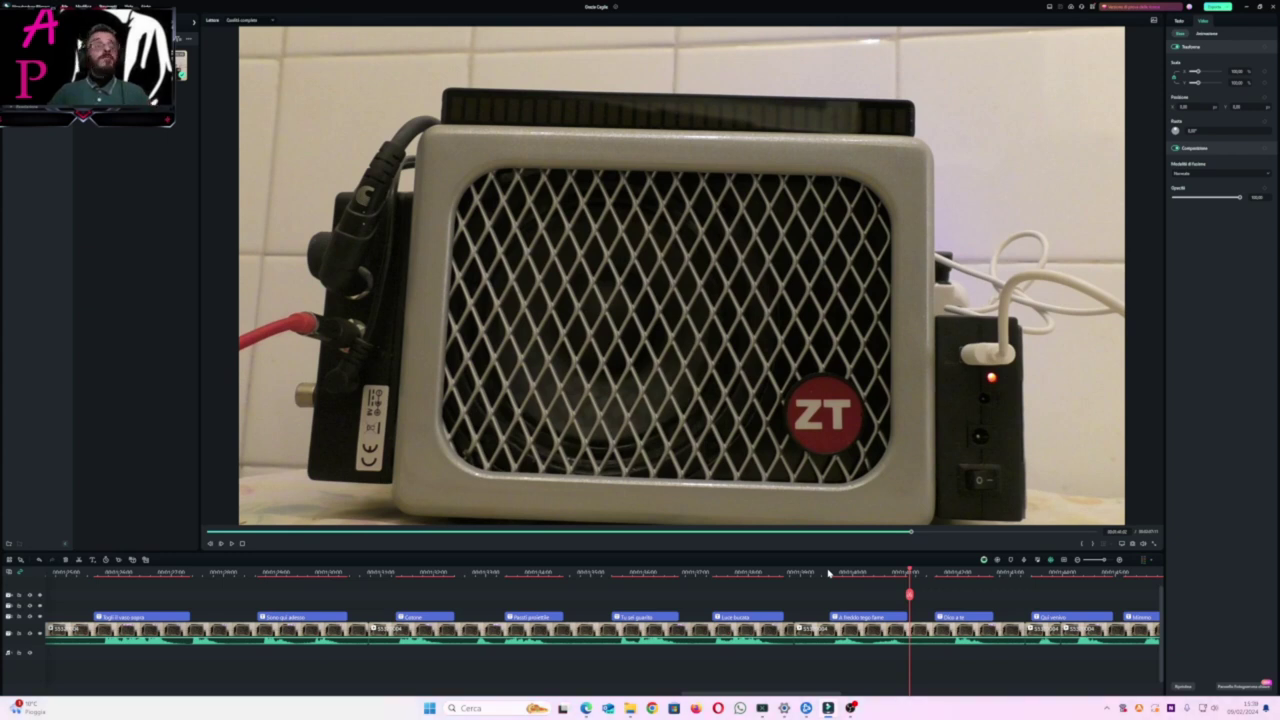
key("space")
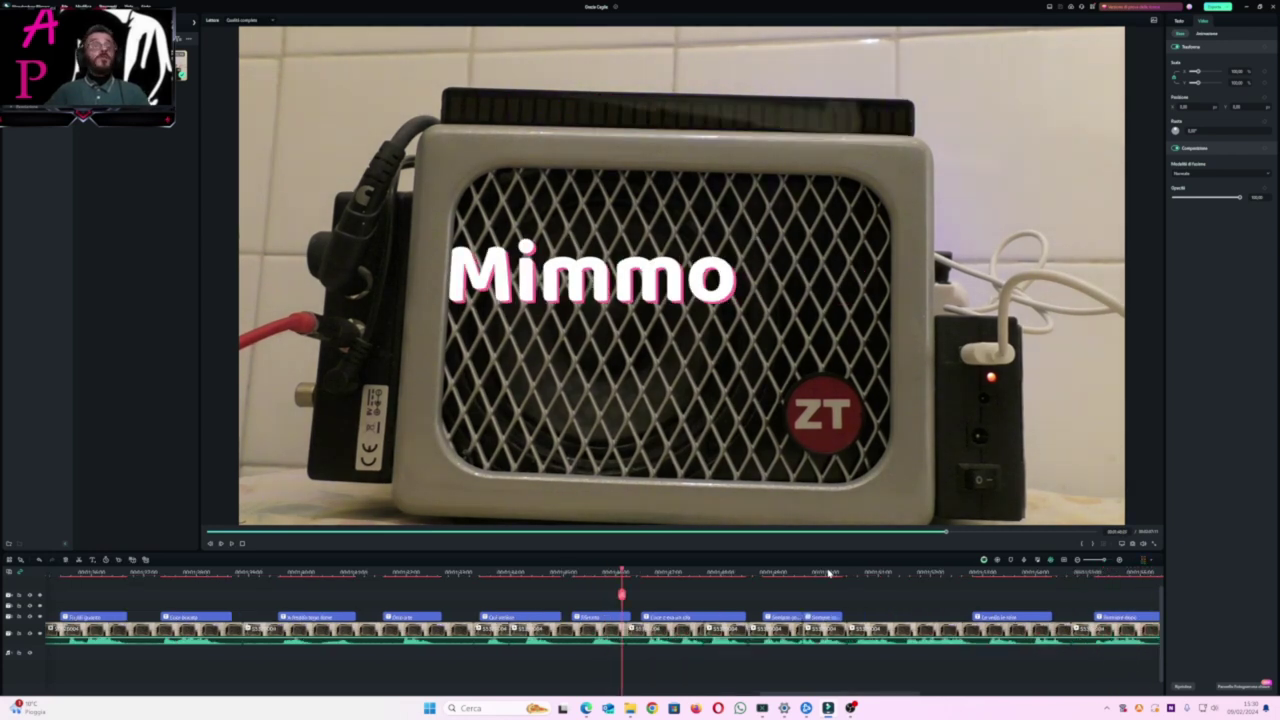
Replay from "Mimmo" through "Cose c'era un ufo", and replay "Sempre cosi fame" from the start of its caption.
left_click(566, 572)
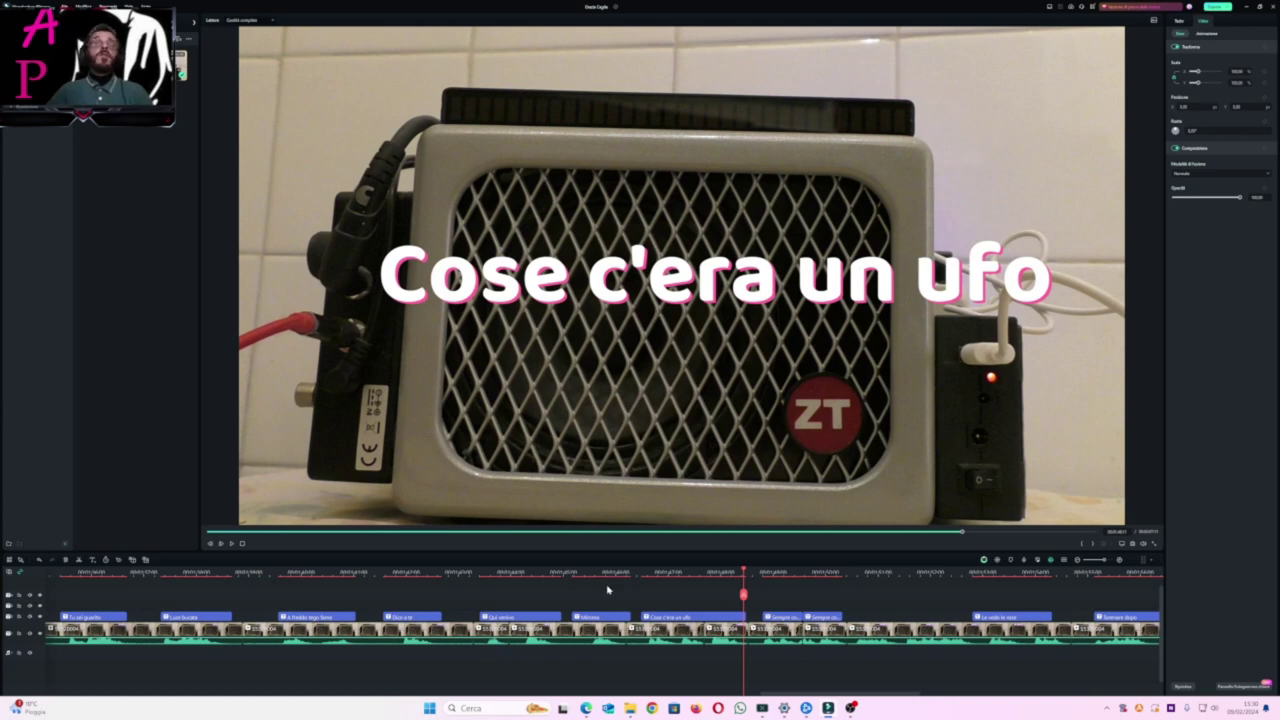
key("space")
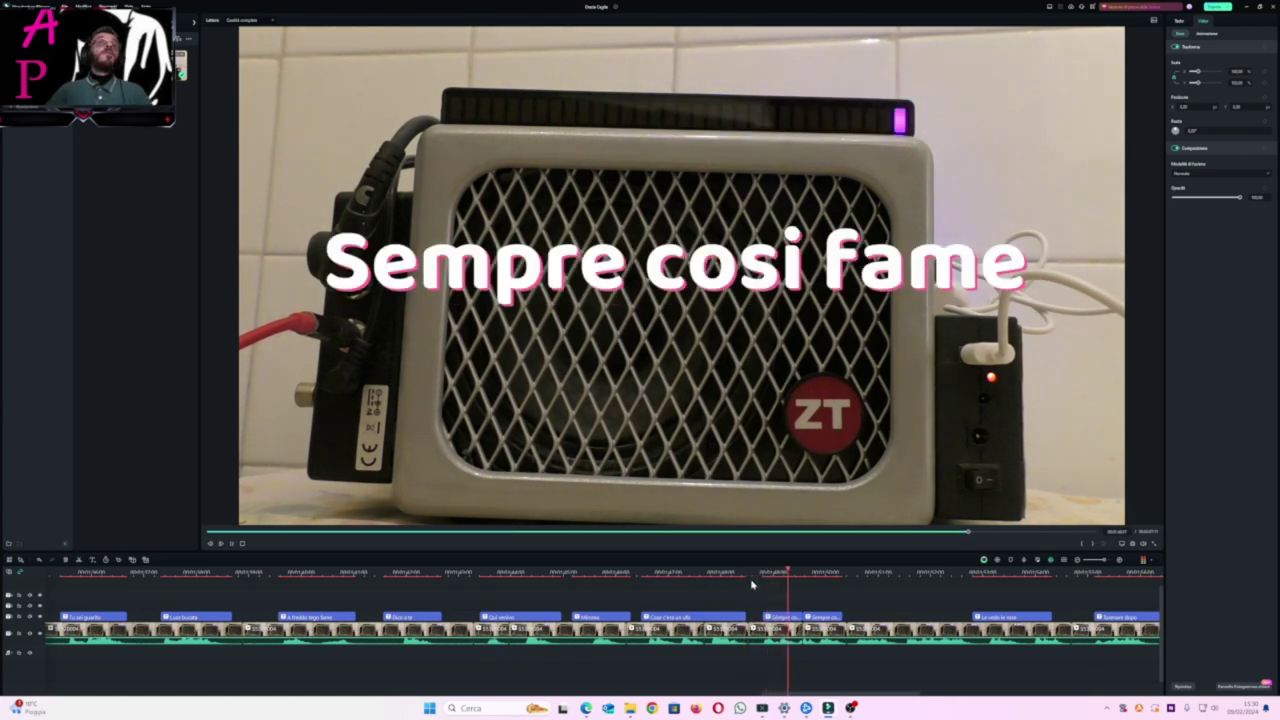
left_click(765, 572)
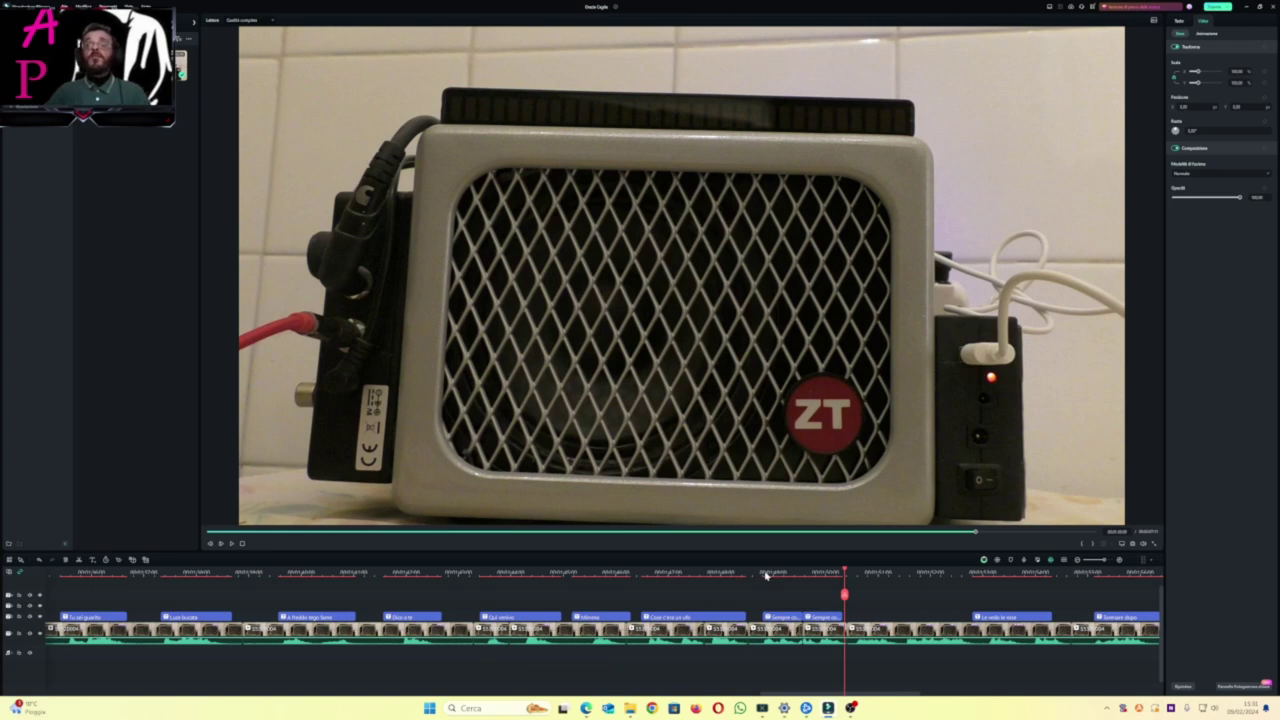
key("space")
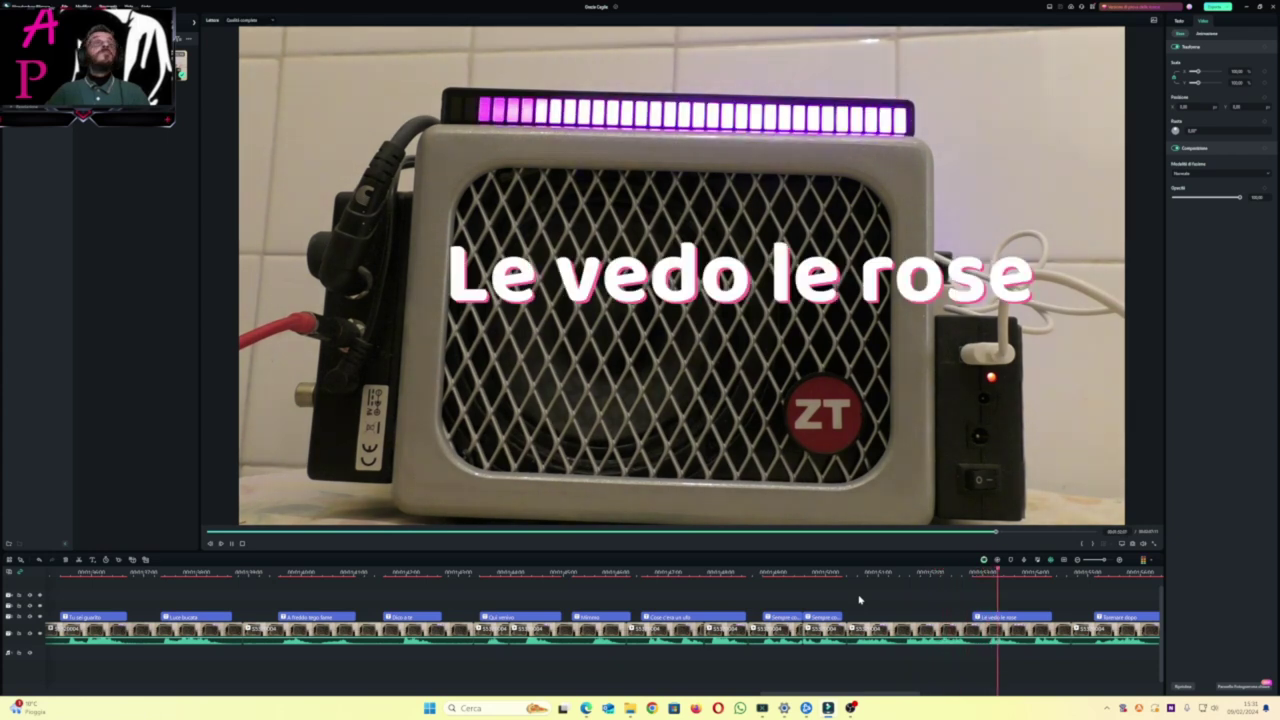
Replay the "Le vedo le rose" passage and play on through the "Torenare dopo Scegli me!!" title.
key("space")
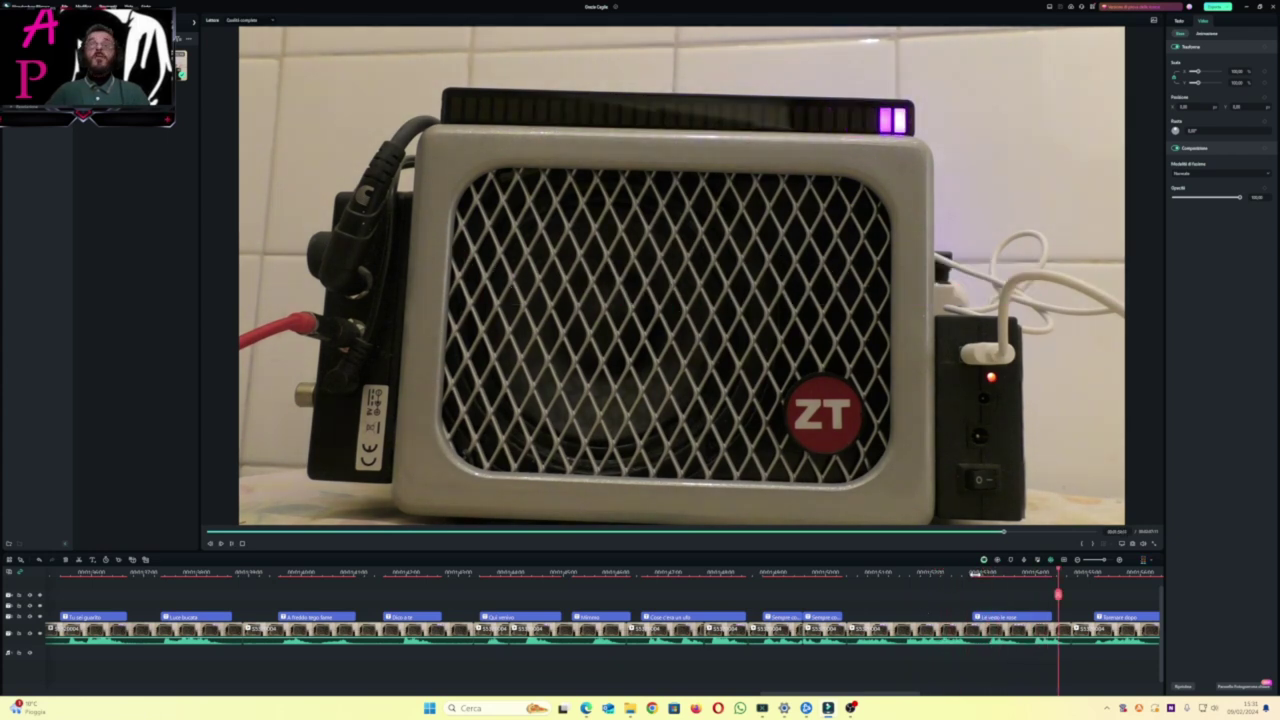
left_click(967, 576)
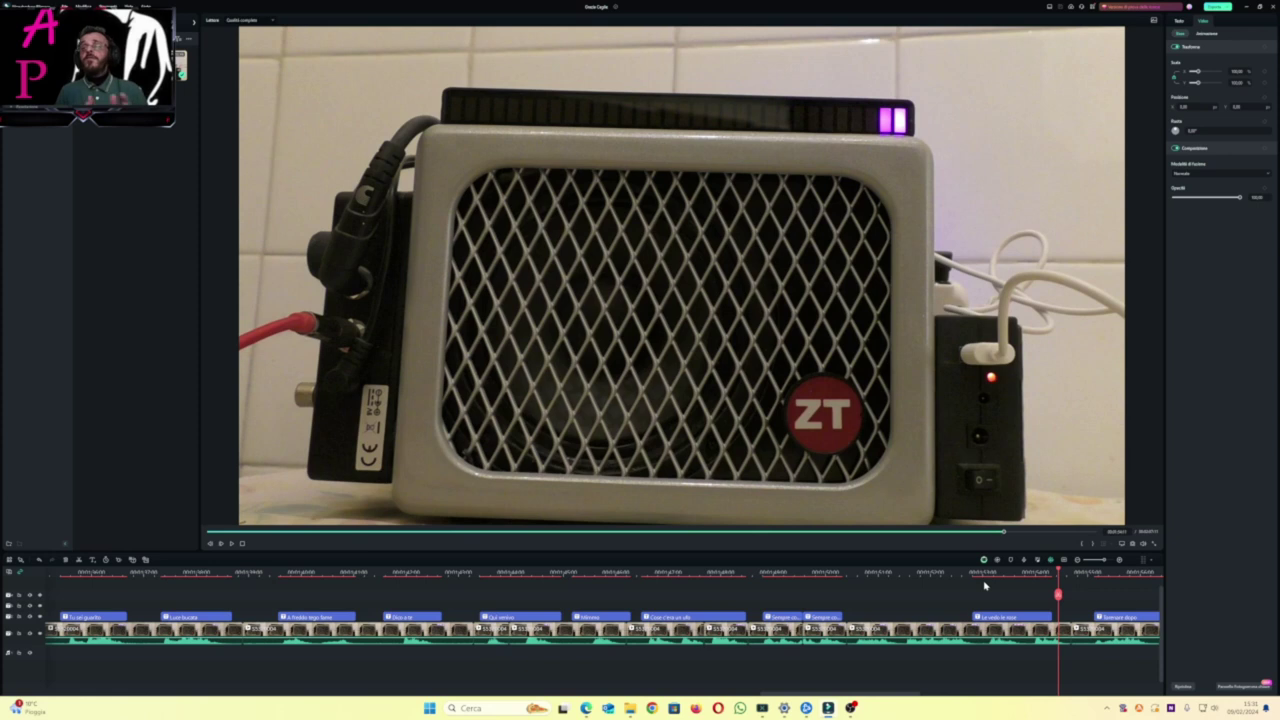
key("space")
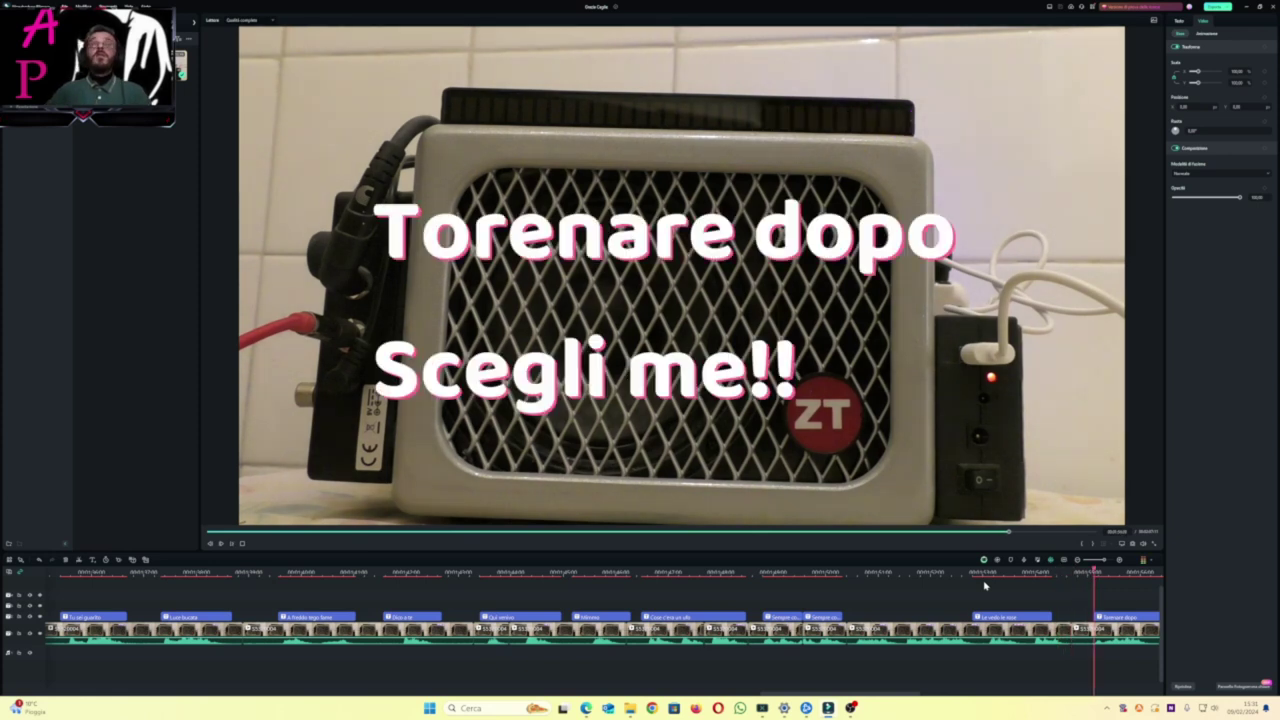
key("space")
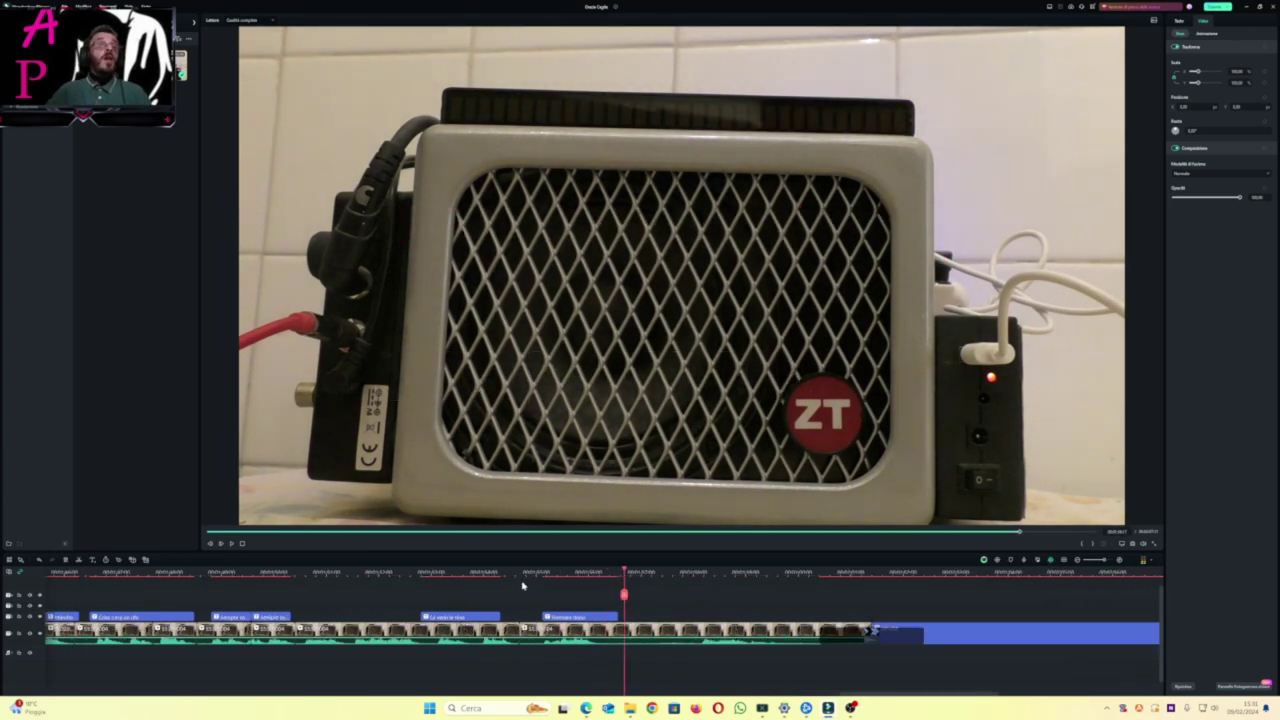
Replay the "Torenare dopo Scegli me!!" passage and play on into the closing part of the speaker clip.
left_click(539, 571)
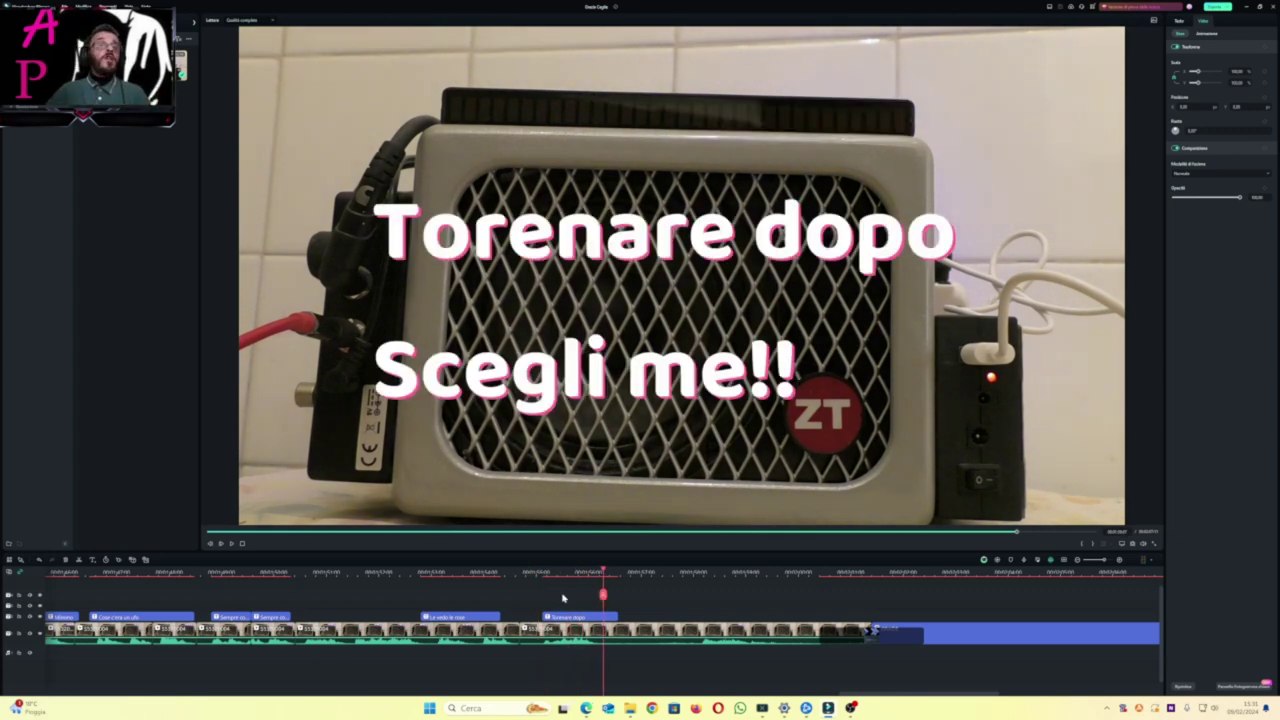
left_click(561, 573)
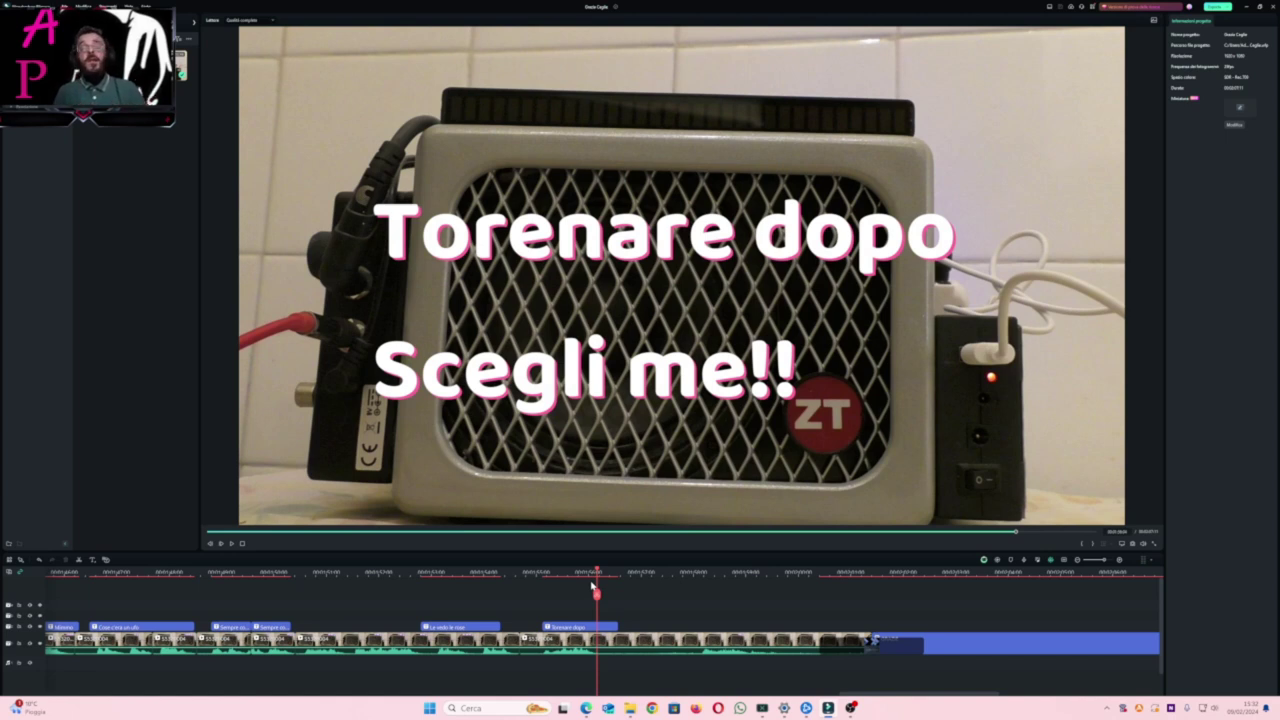
key("space")
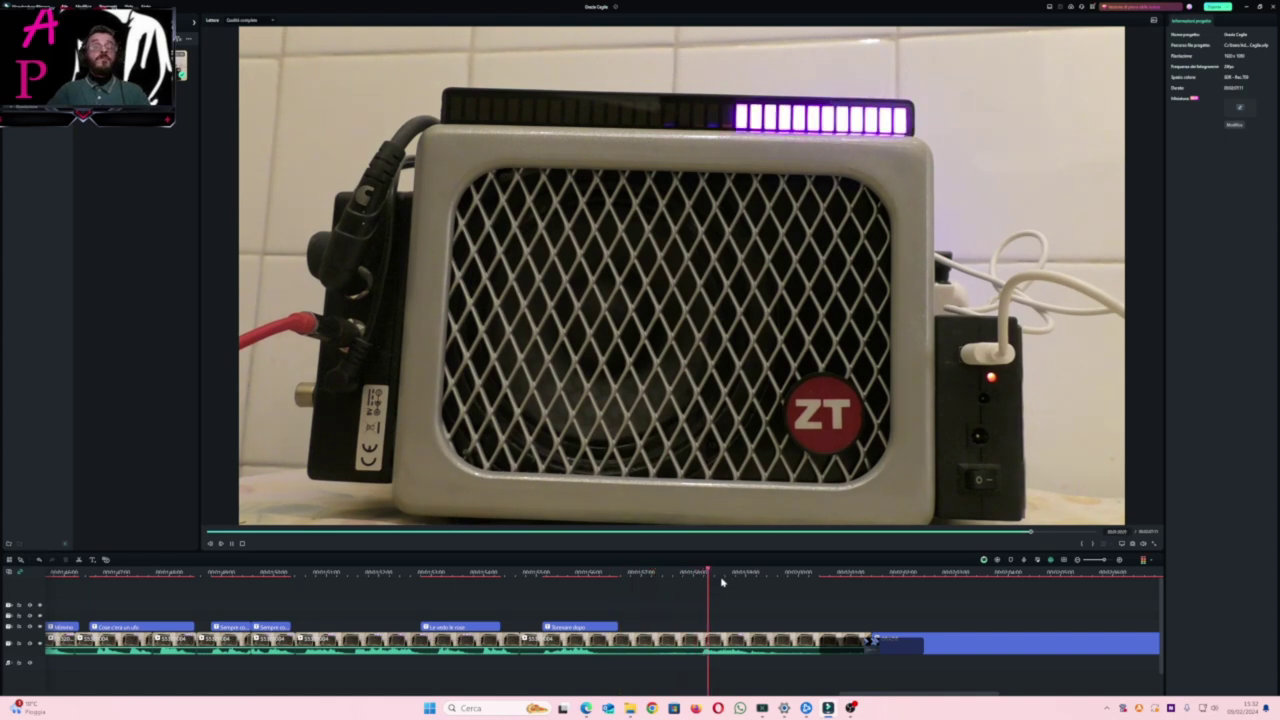
Switch to OBS and activate the Livescreen scene.
left_click(850, 708)
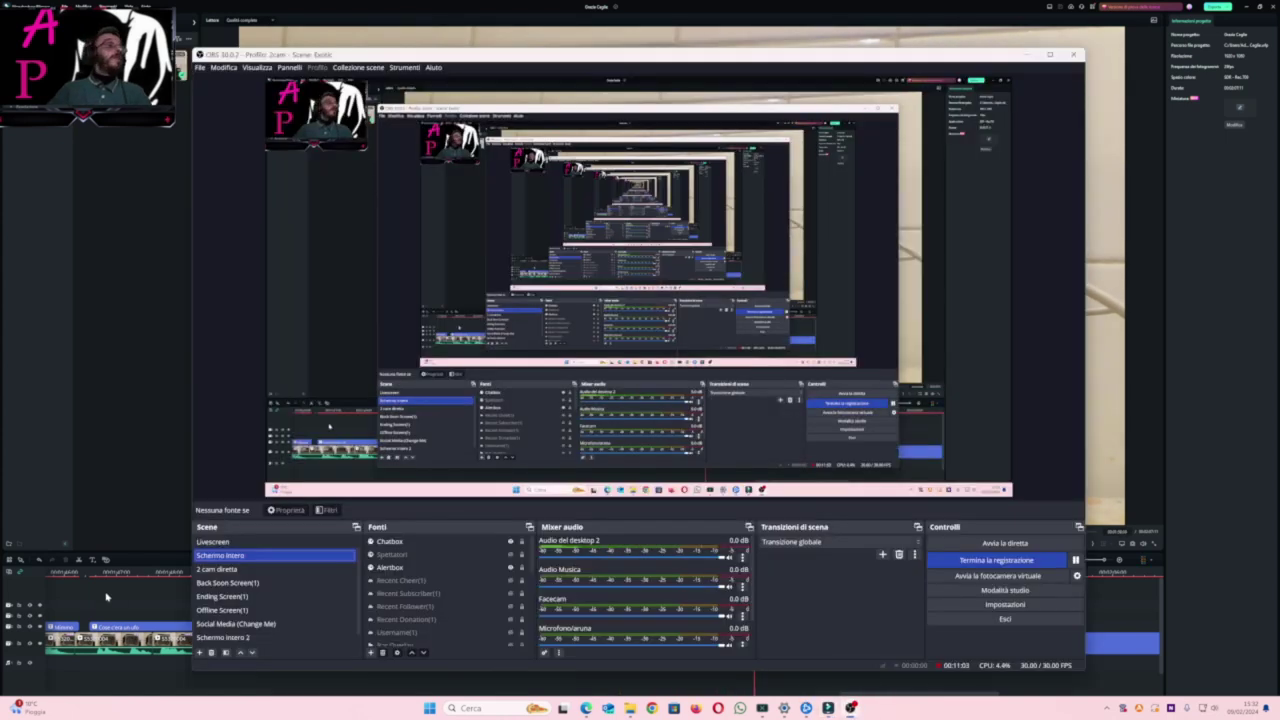
left_click(212, 541)
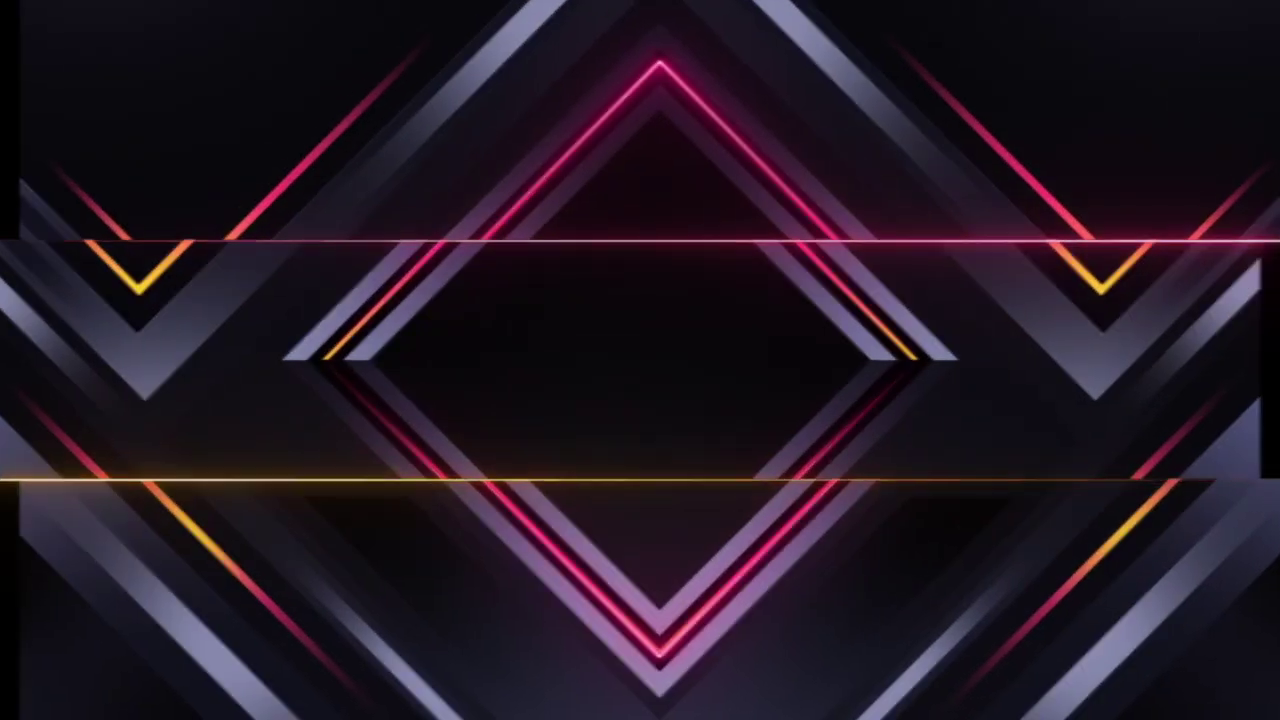